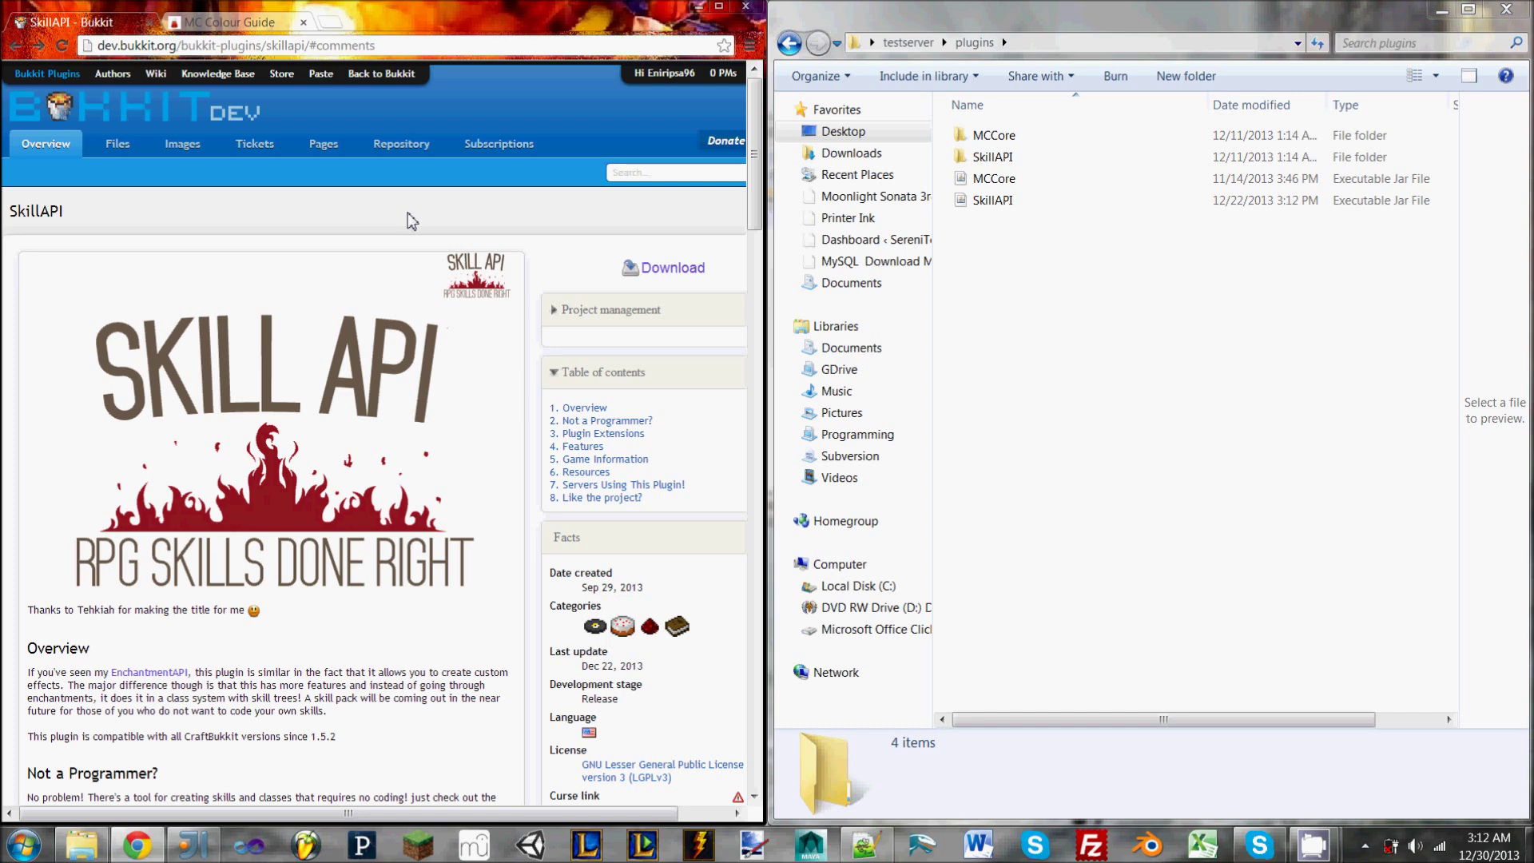
- Open the Dynamic Tool from the SkillAPI page's Resources section and look over its class and skill settings
scroll(280, 249, down, 10)
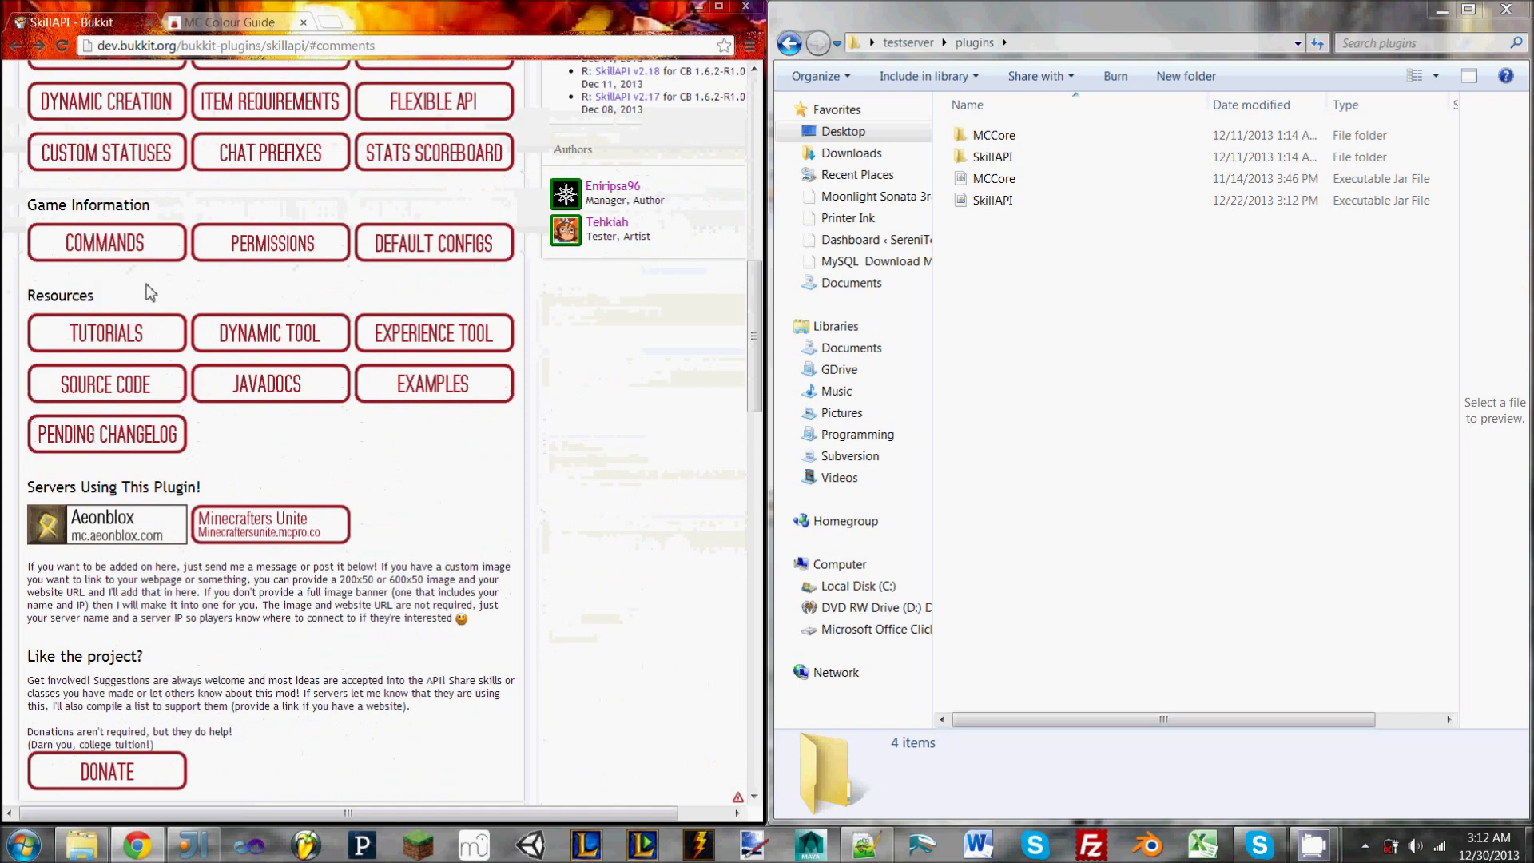
click(272, 342)
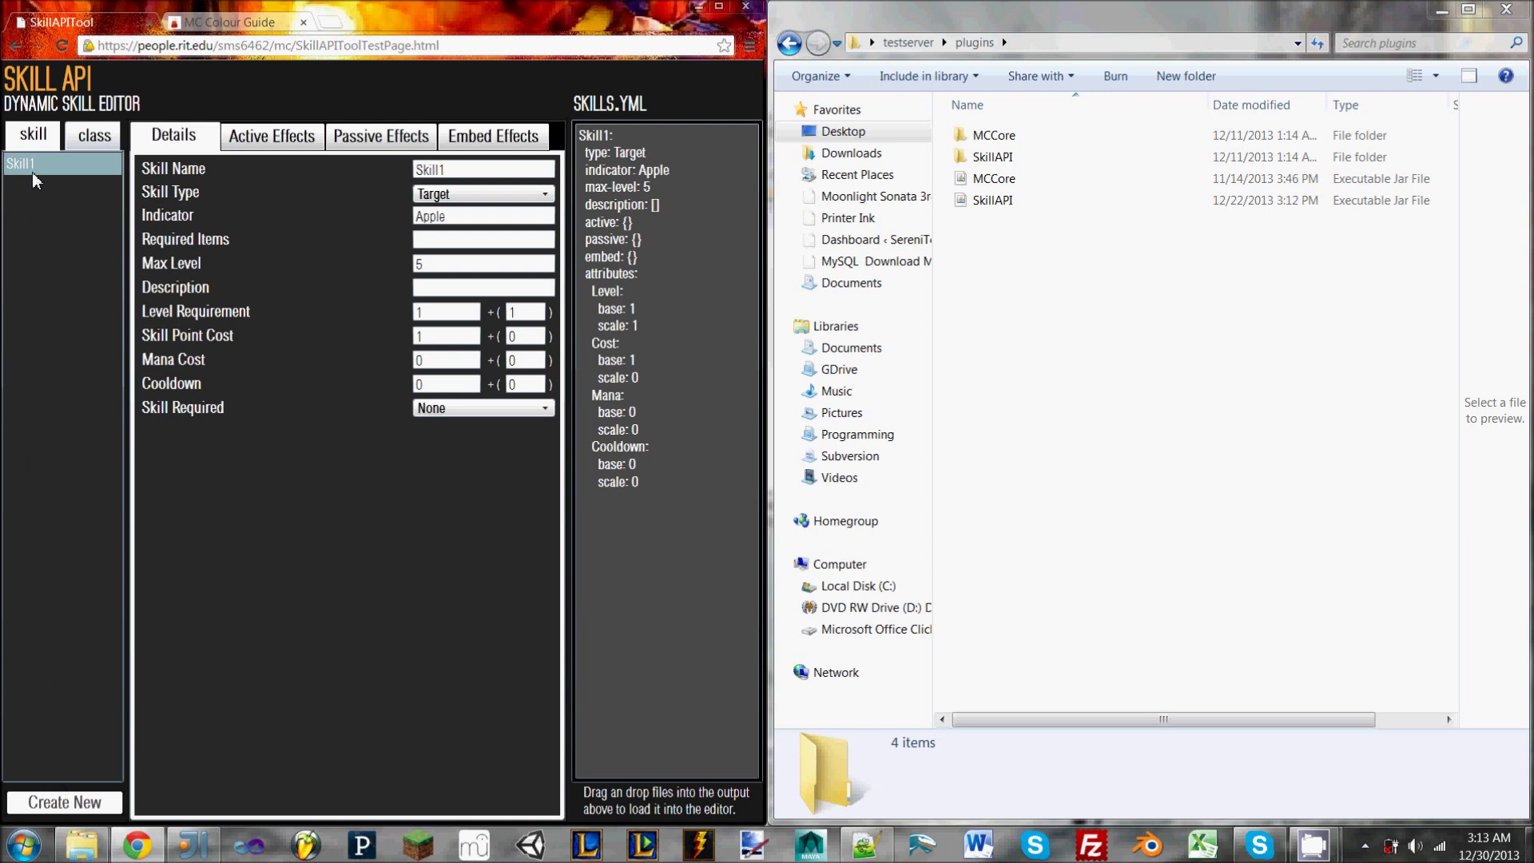
click(95, 138)
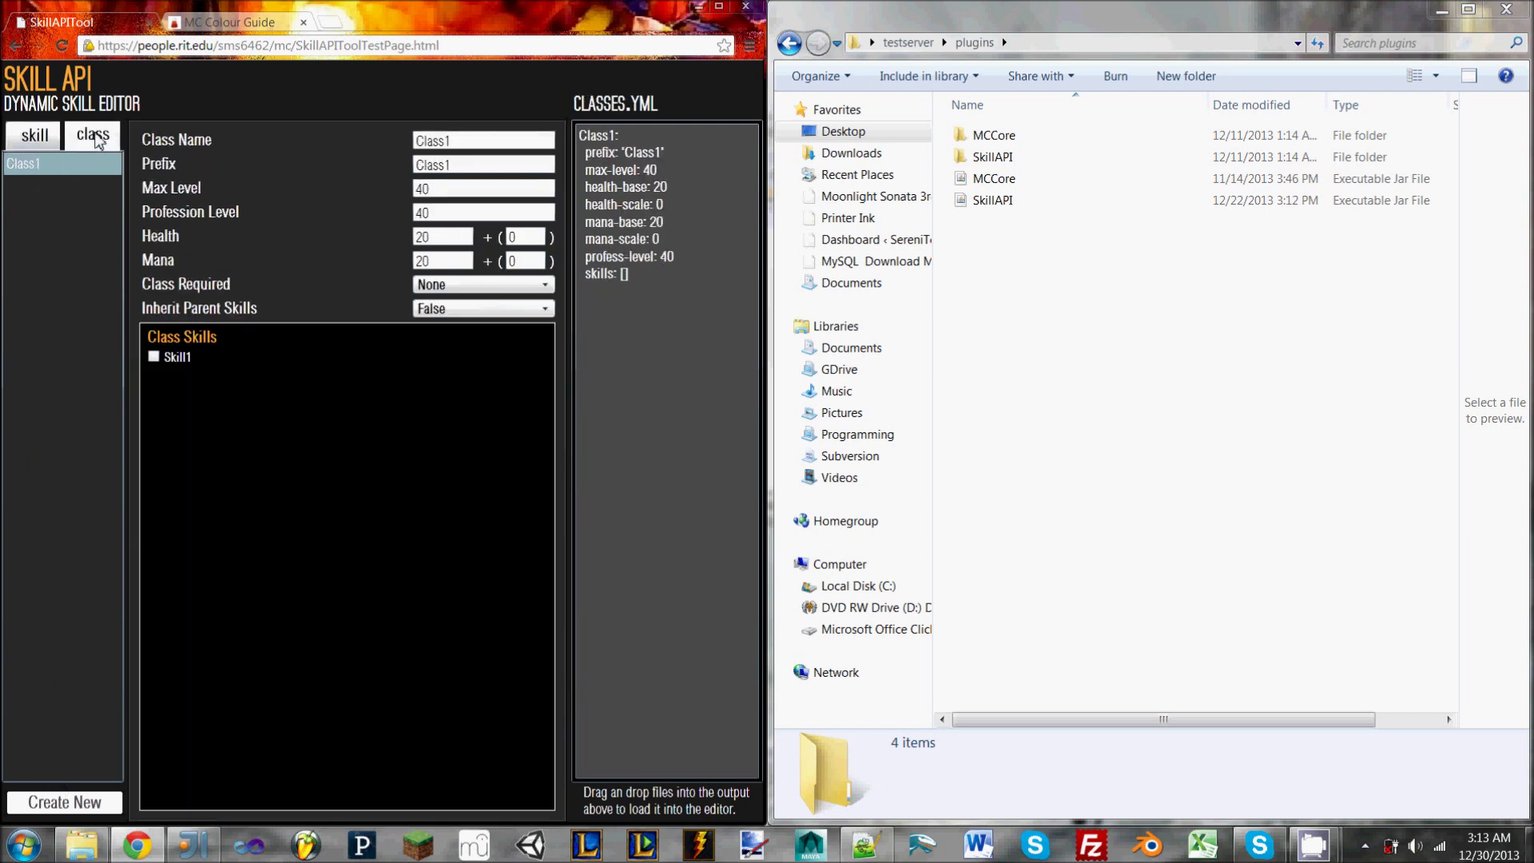
click(49, 137)
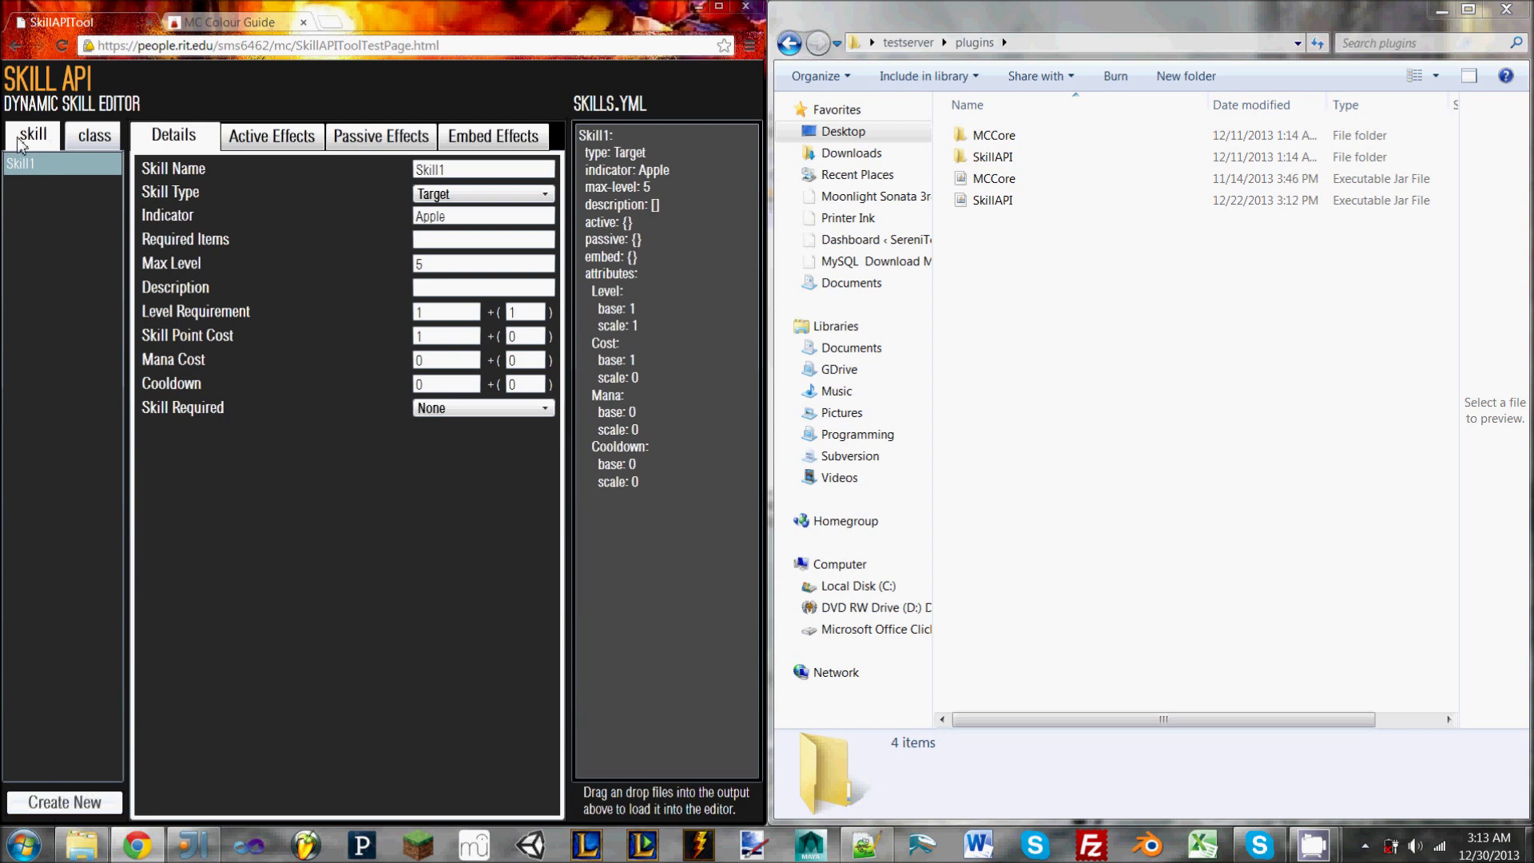
- Create a second skill and a second class in the Dynamic Skill Editor
click(95, 802)
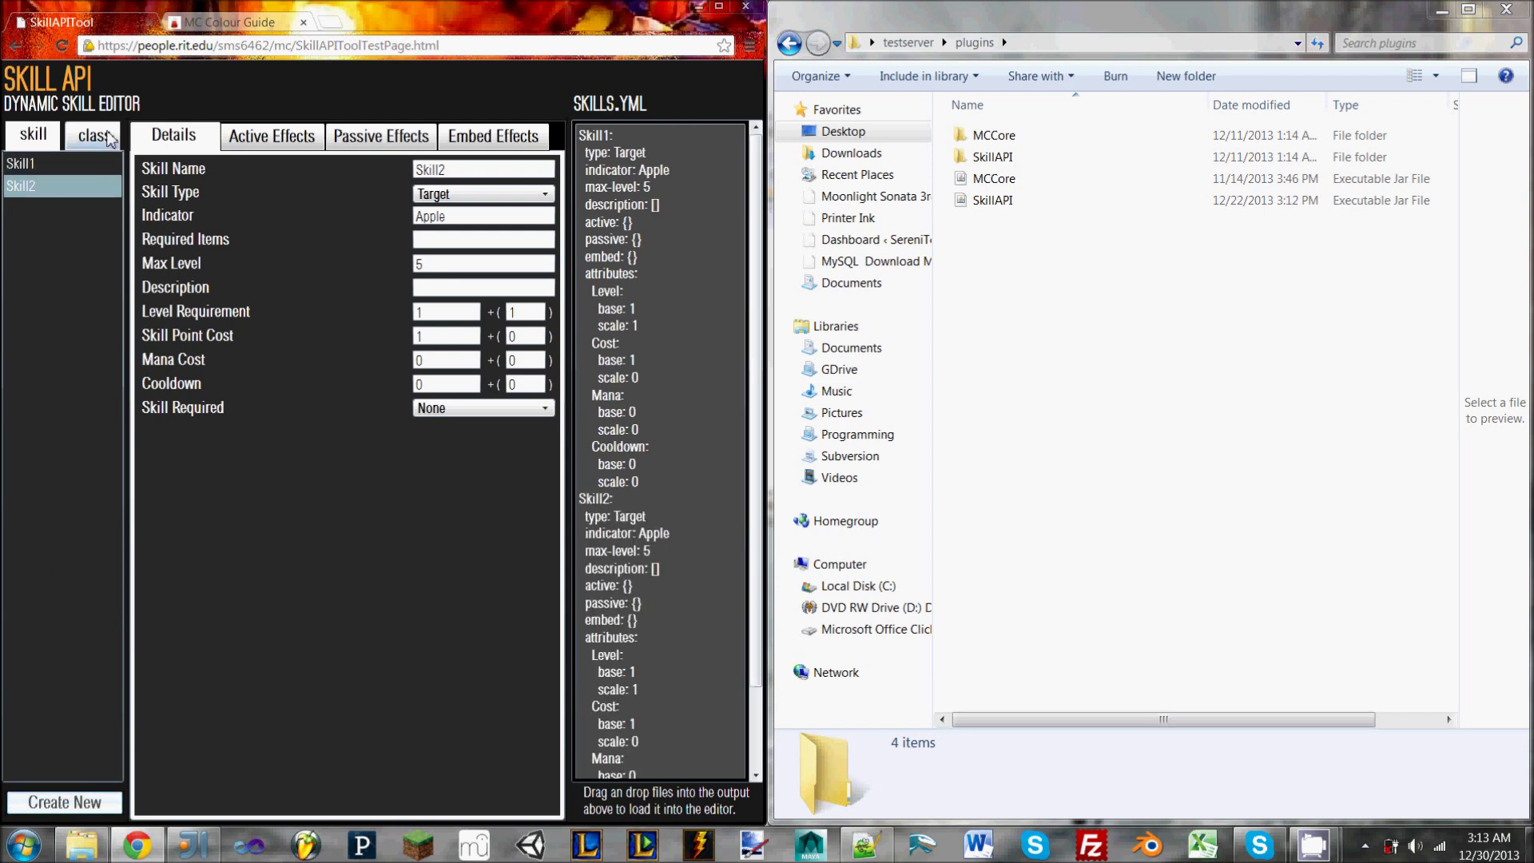
click(96, 135)
click(80, 802)
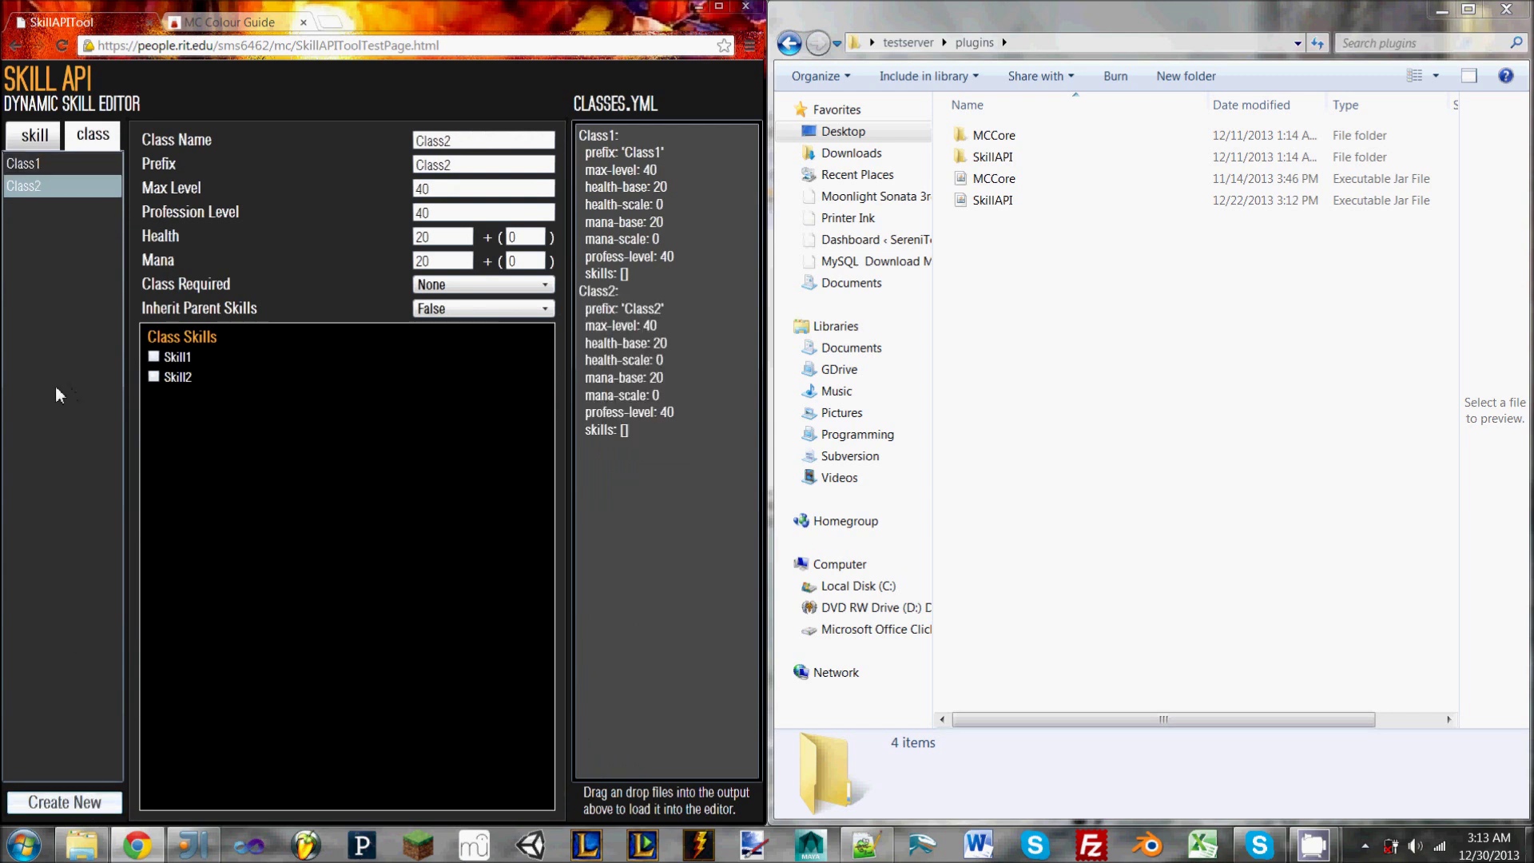
- Rename the first class as Fighter
click(45, 166)
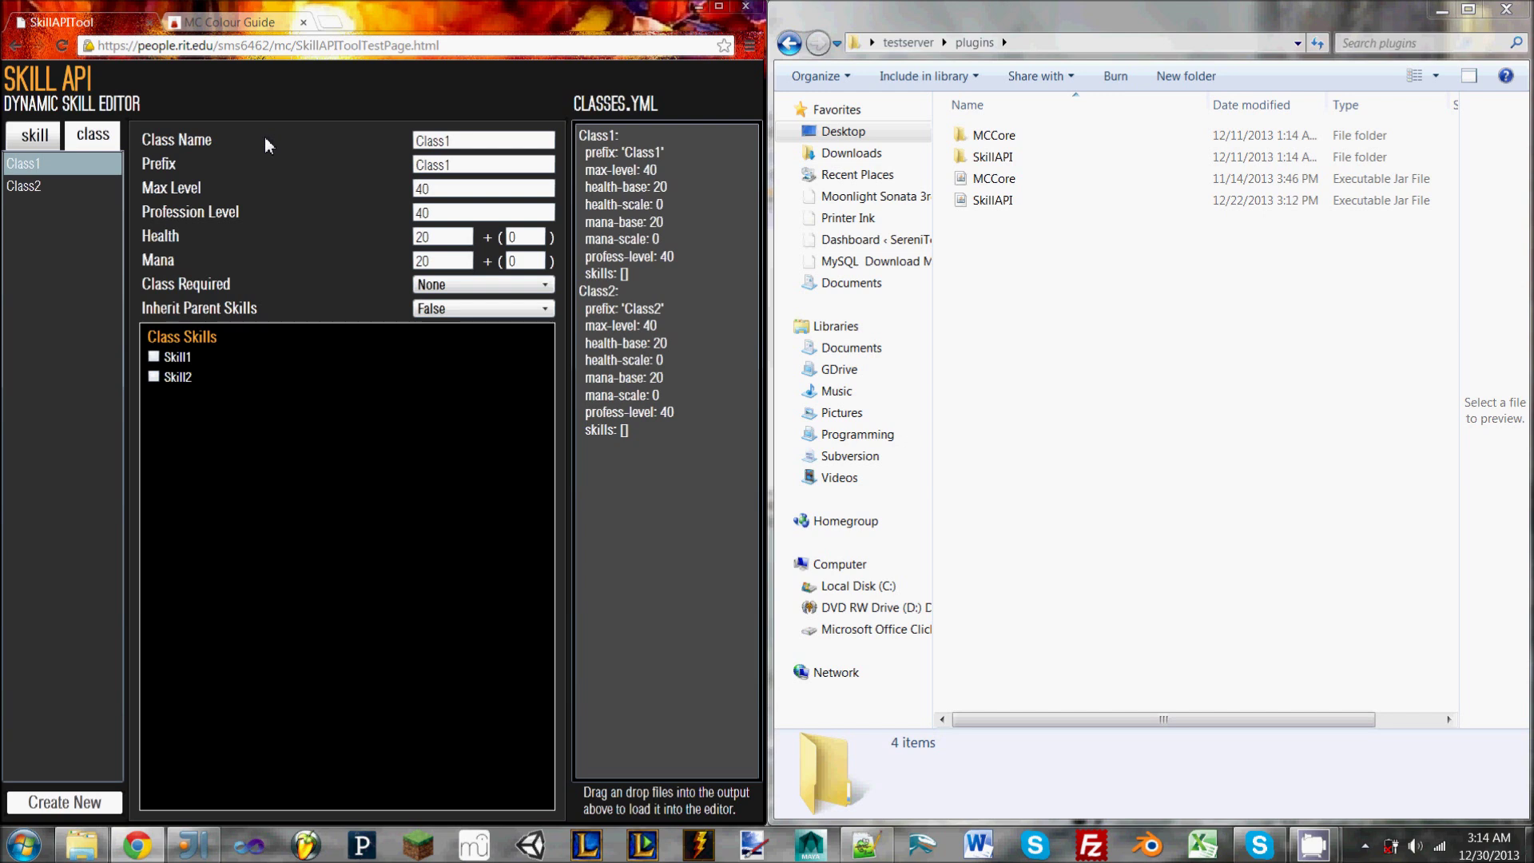
drag(479, 140, 332, 137)
text(Fighter)
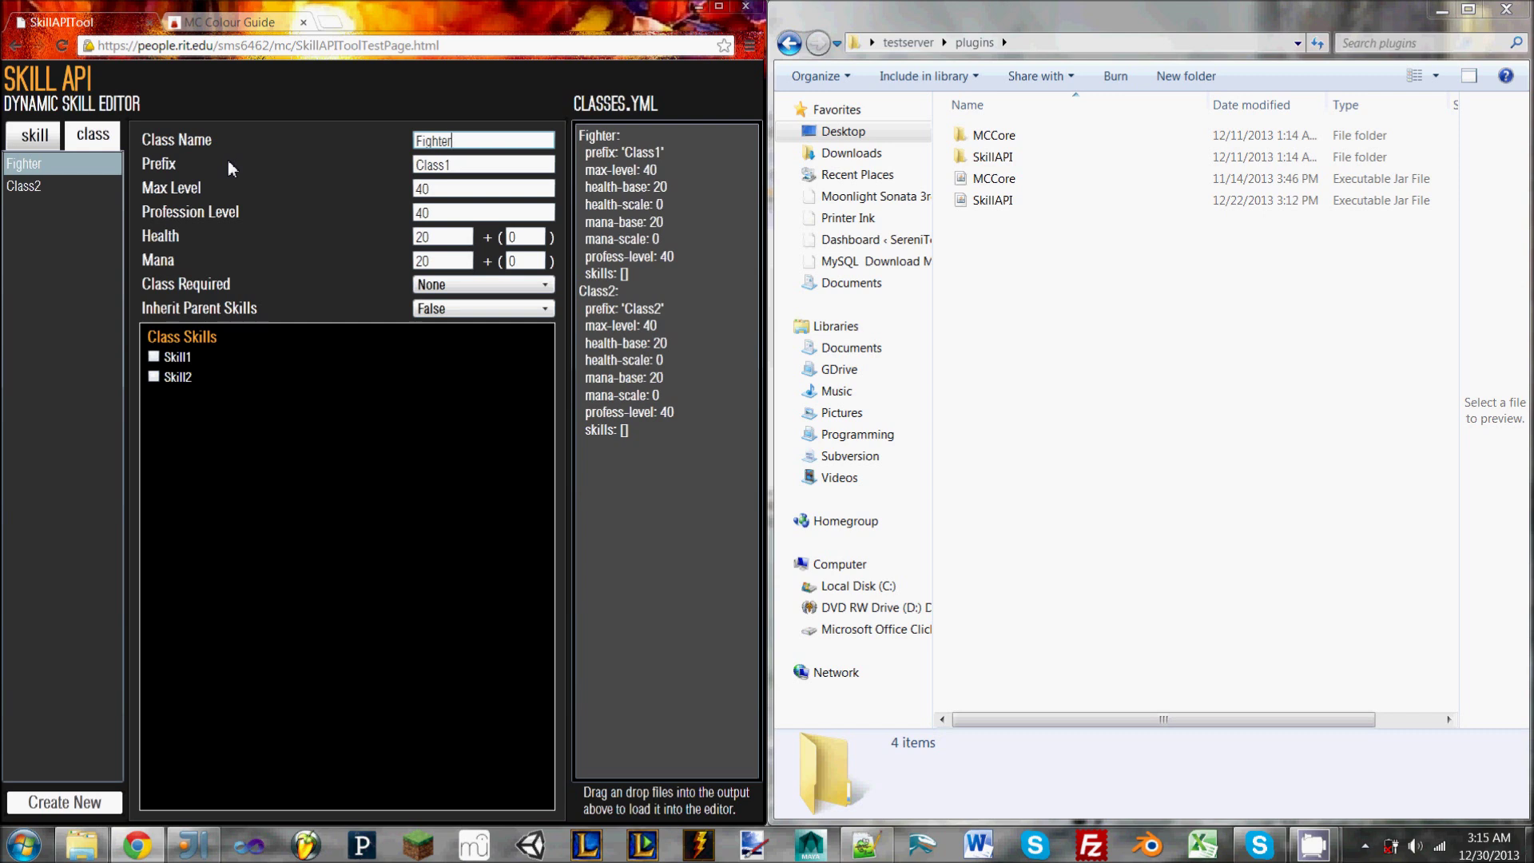
- Consult the Minecraft colour code guide and set the Fighter class's prefix to &6Fighter
click(226, 28)
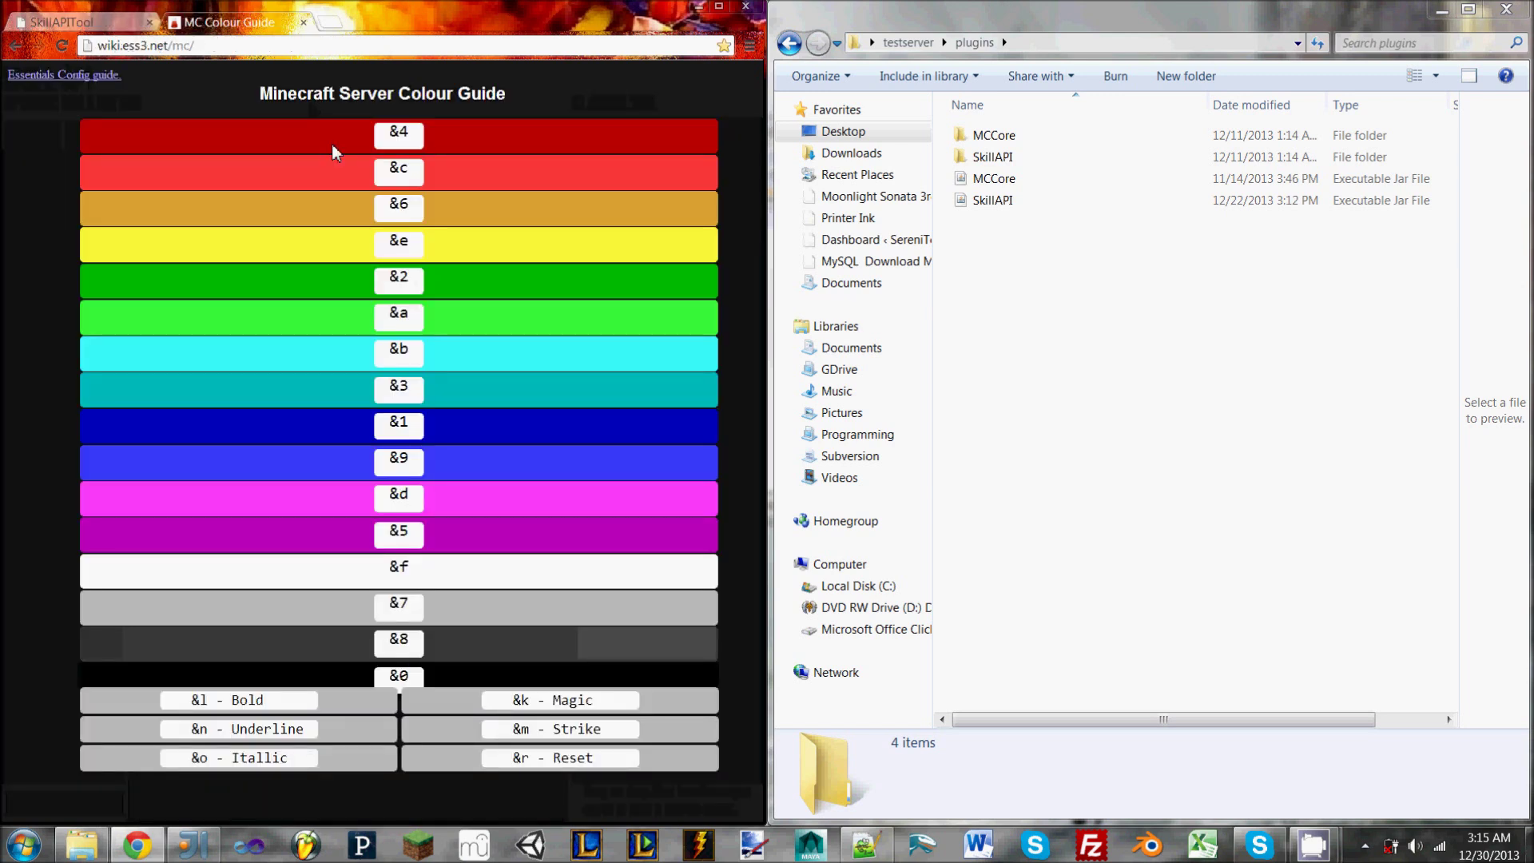
click(75, 22)
drag(480, 165, 351, 166)
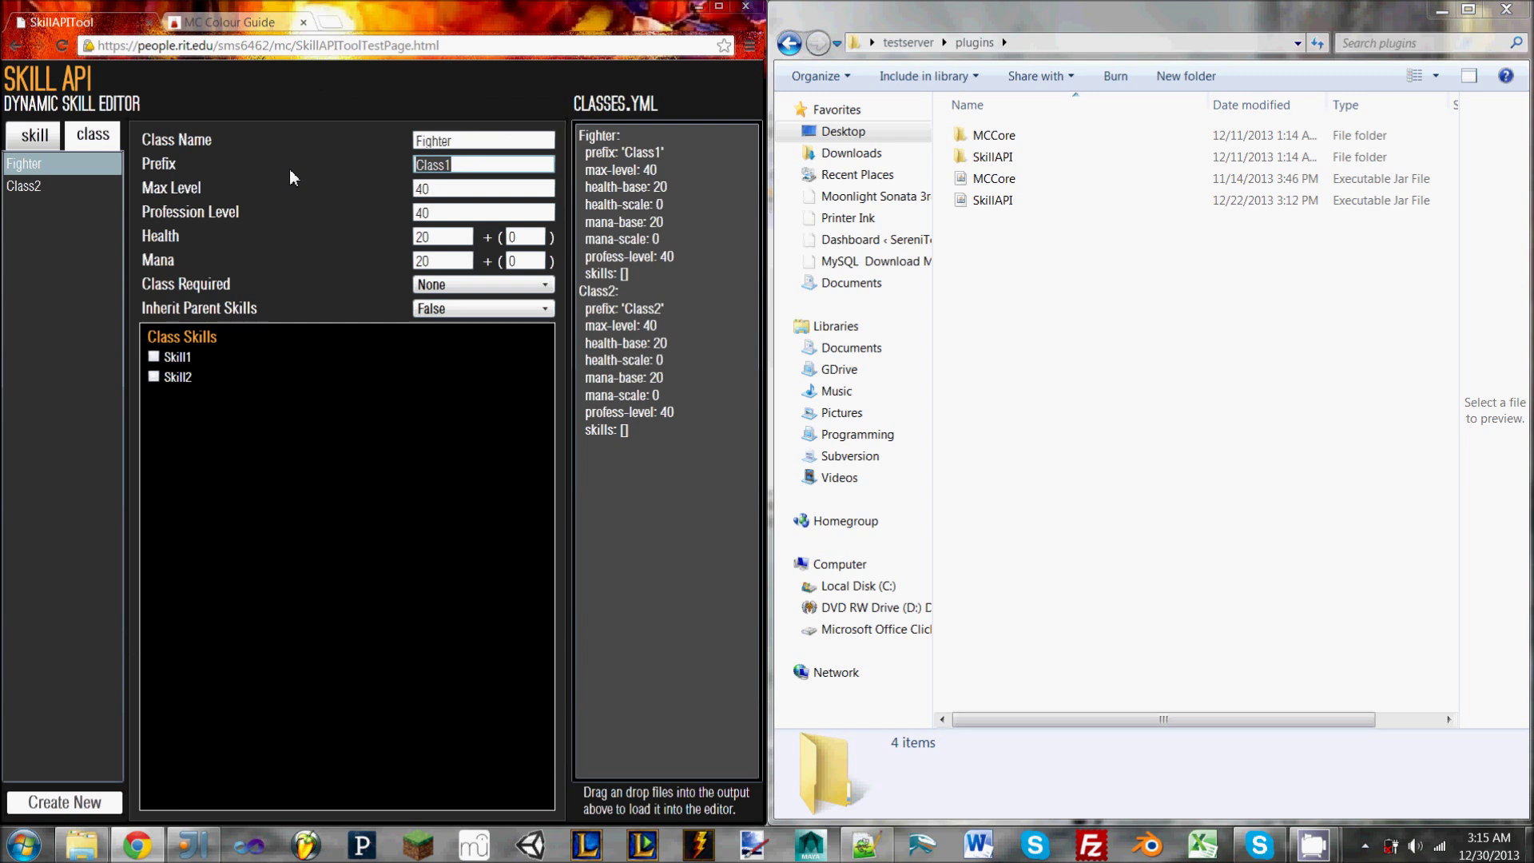
text(&6Fighter)
- Set the Fighter class's max level to 30 and its profession level to 30
mouse_move(194, 194)
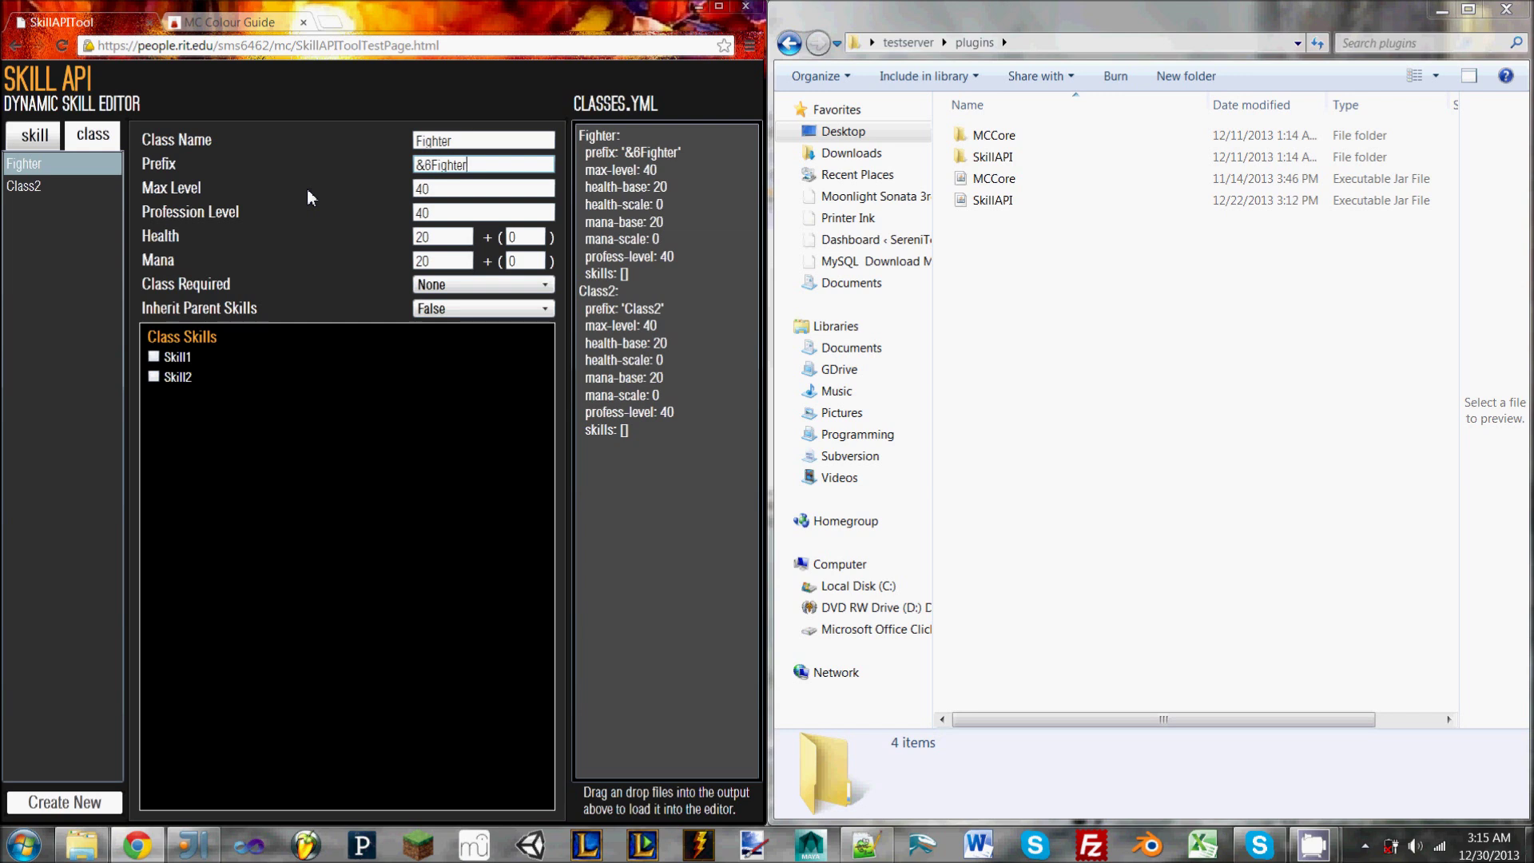
key(Tab)
text(30)
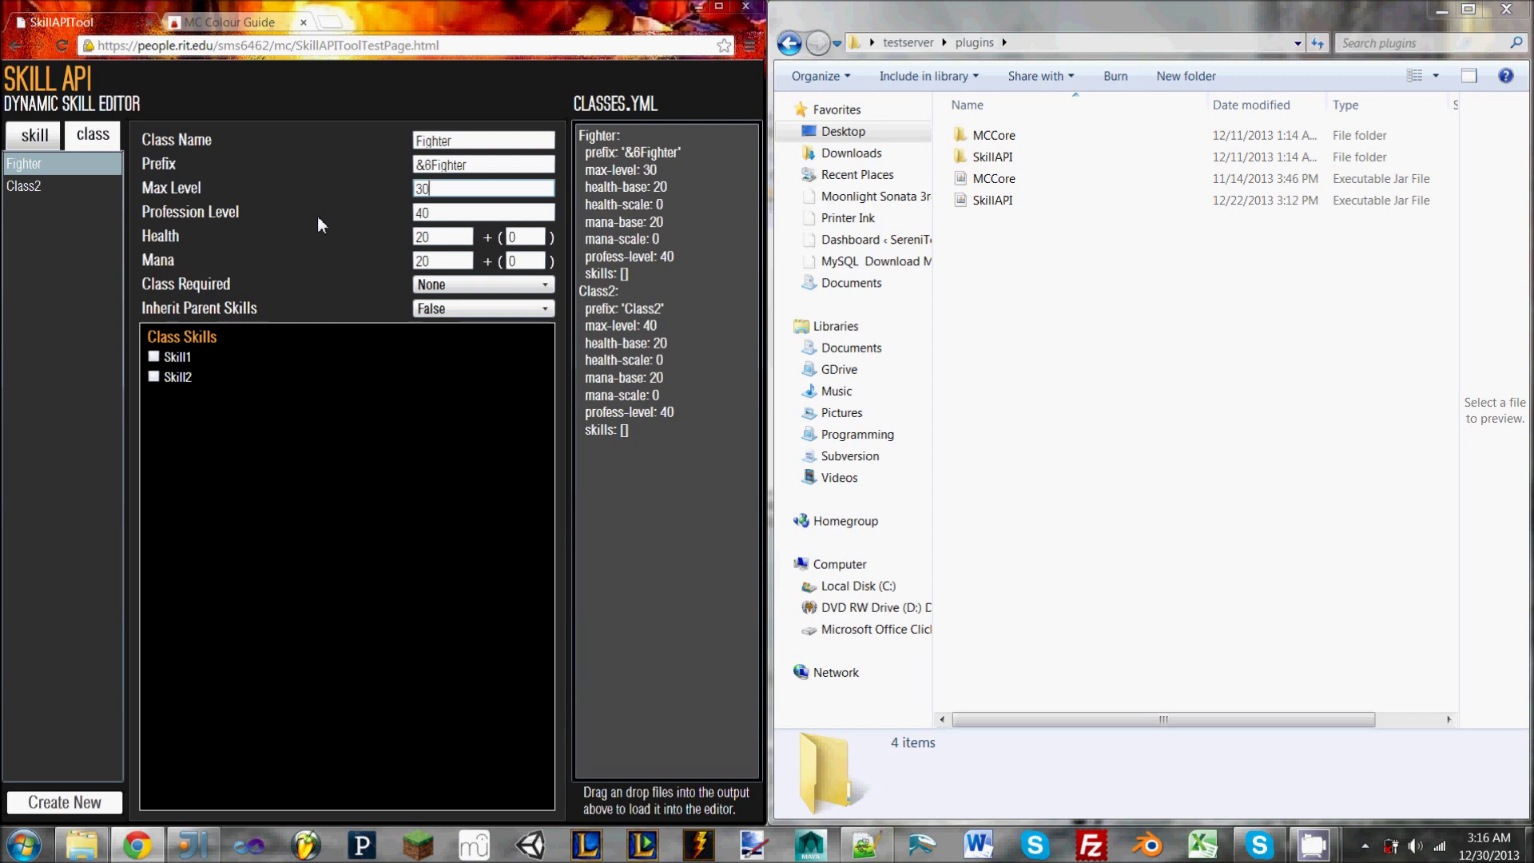
drag(462, 213, 396, 214)
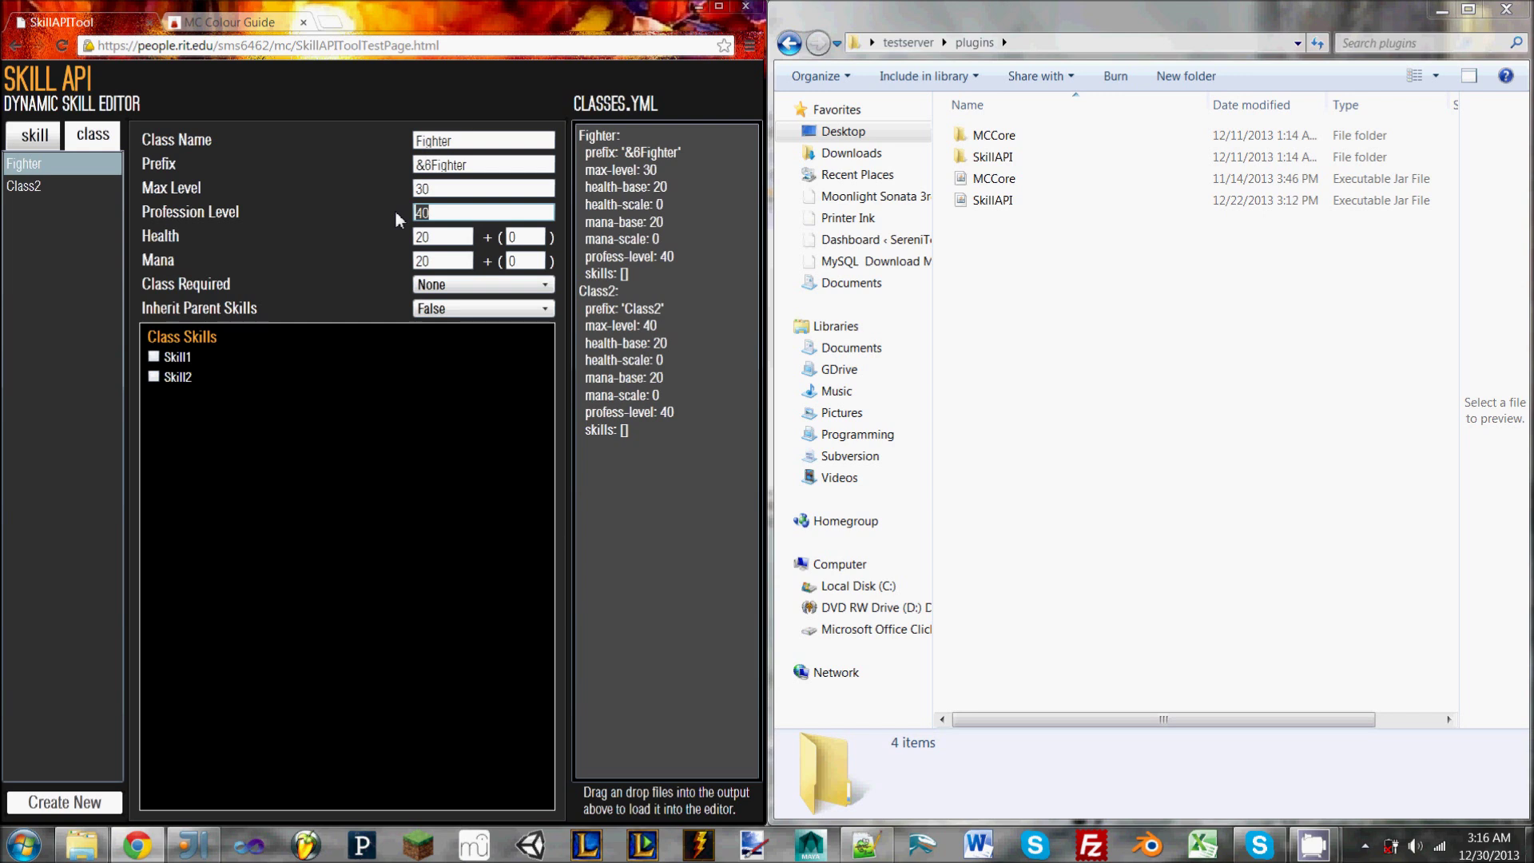
text(0)
- Set the Fighter class's base health to 30 with an increase of 3 per level
drag(437, 237, 315, 250)
text(30)
key(Tab)
text(3)
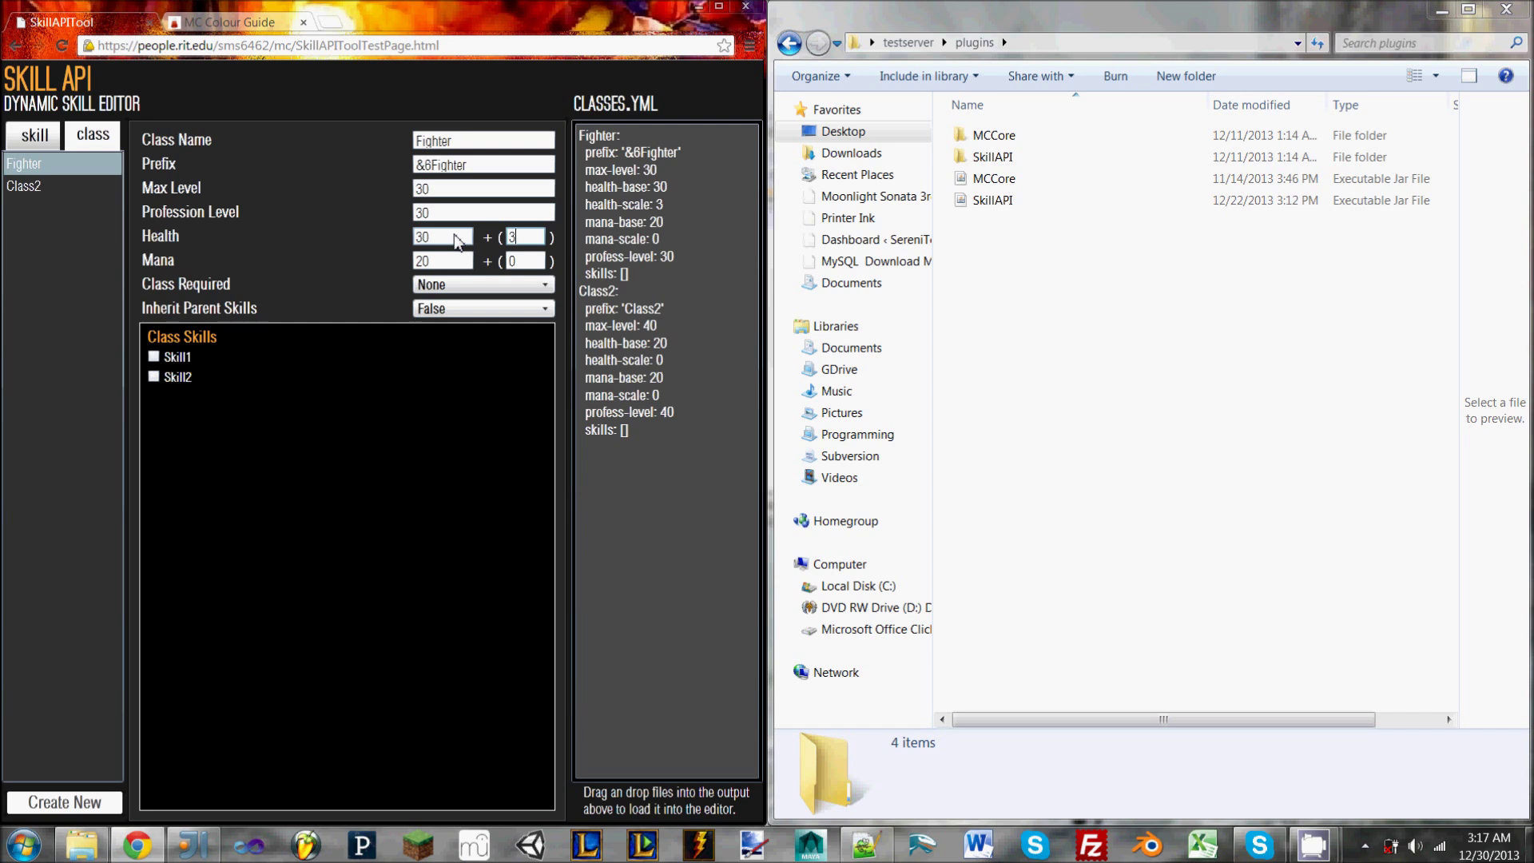
text(2.3)
key(BackSpace)
text(6)
key(BackSpace)
key(BackSpace)
key(BackSpace)
- Set the Fighter class's base mana to 15 with an increase of 1 per level
drag(440, 264, 356, 264)
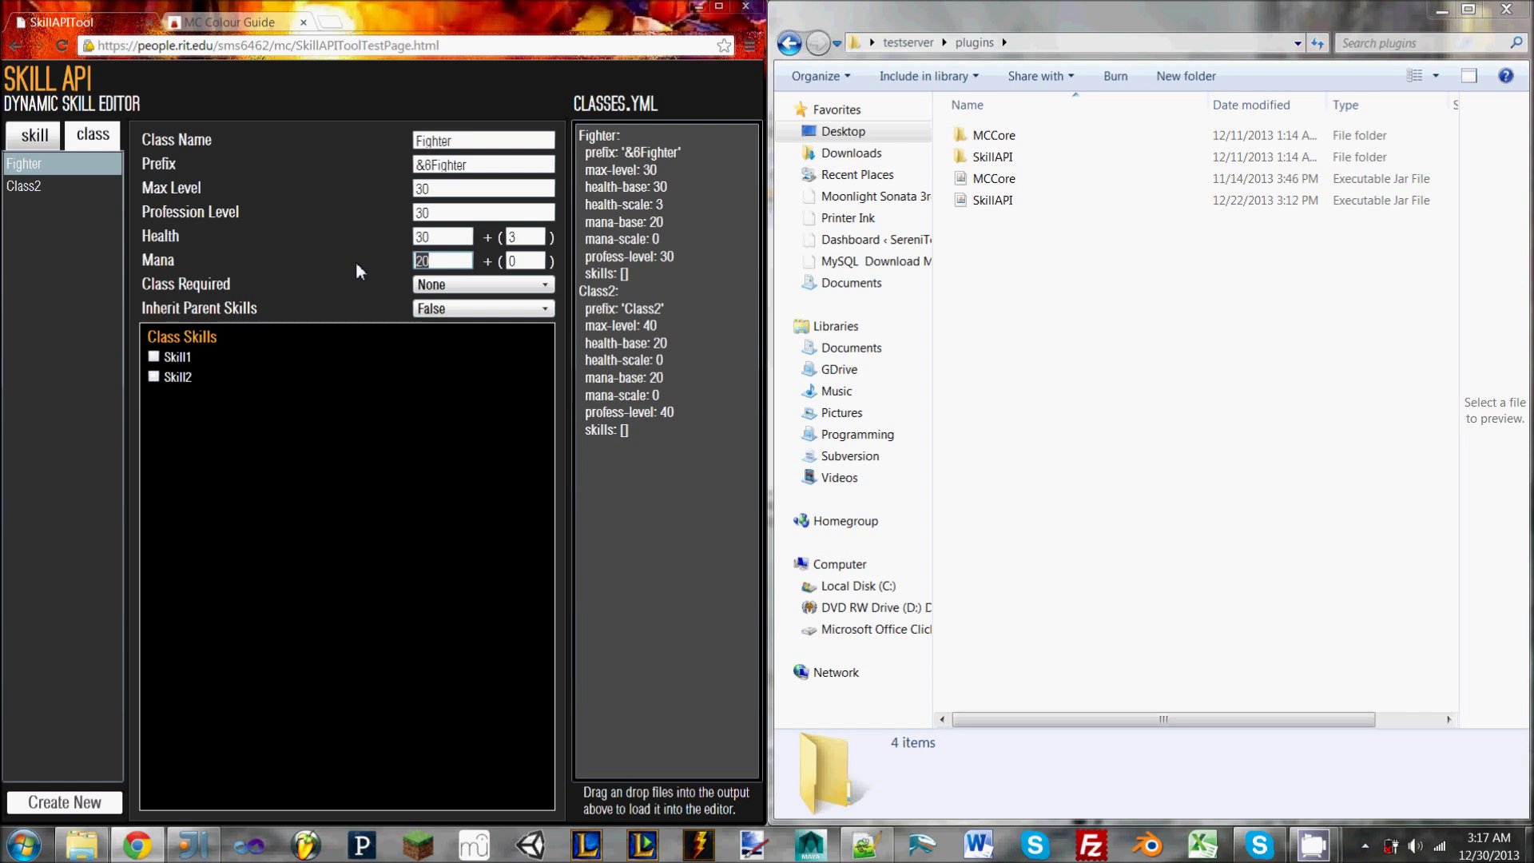
text(15)
key(Tab)
text(1)
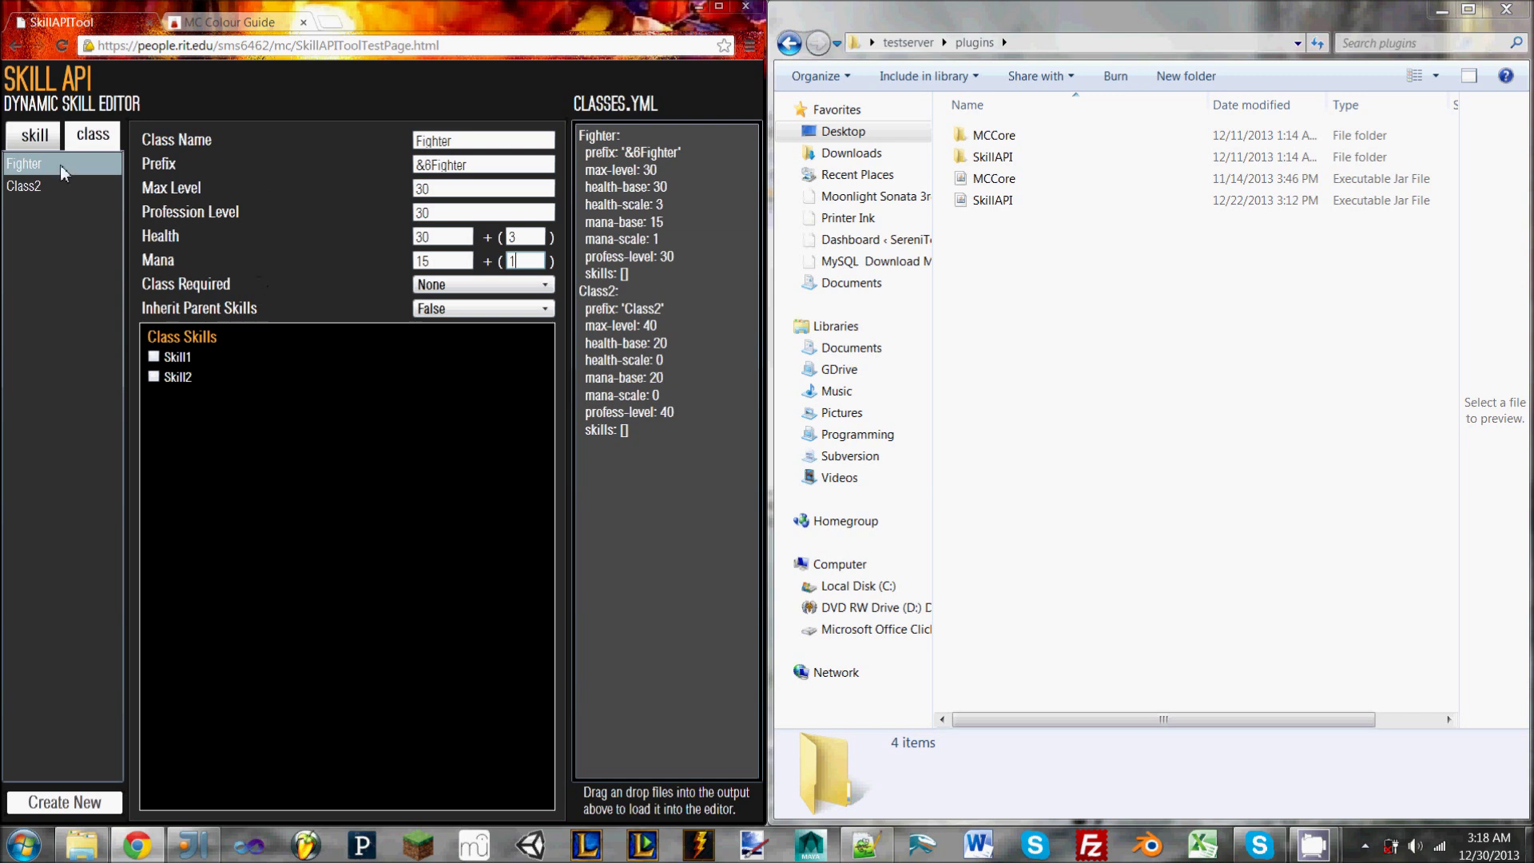
- Rename the second class as Berserker
click(32, 185)
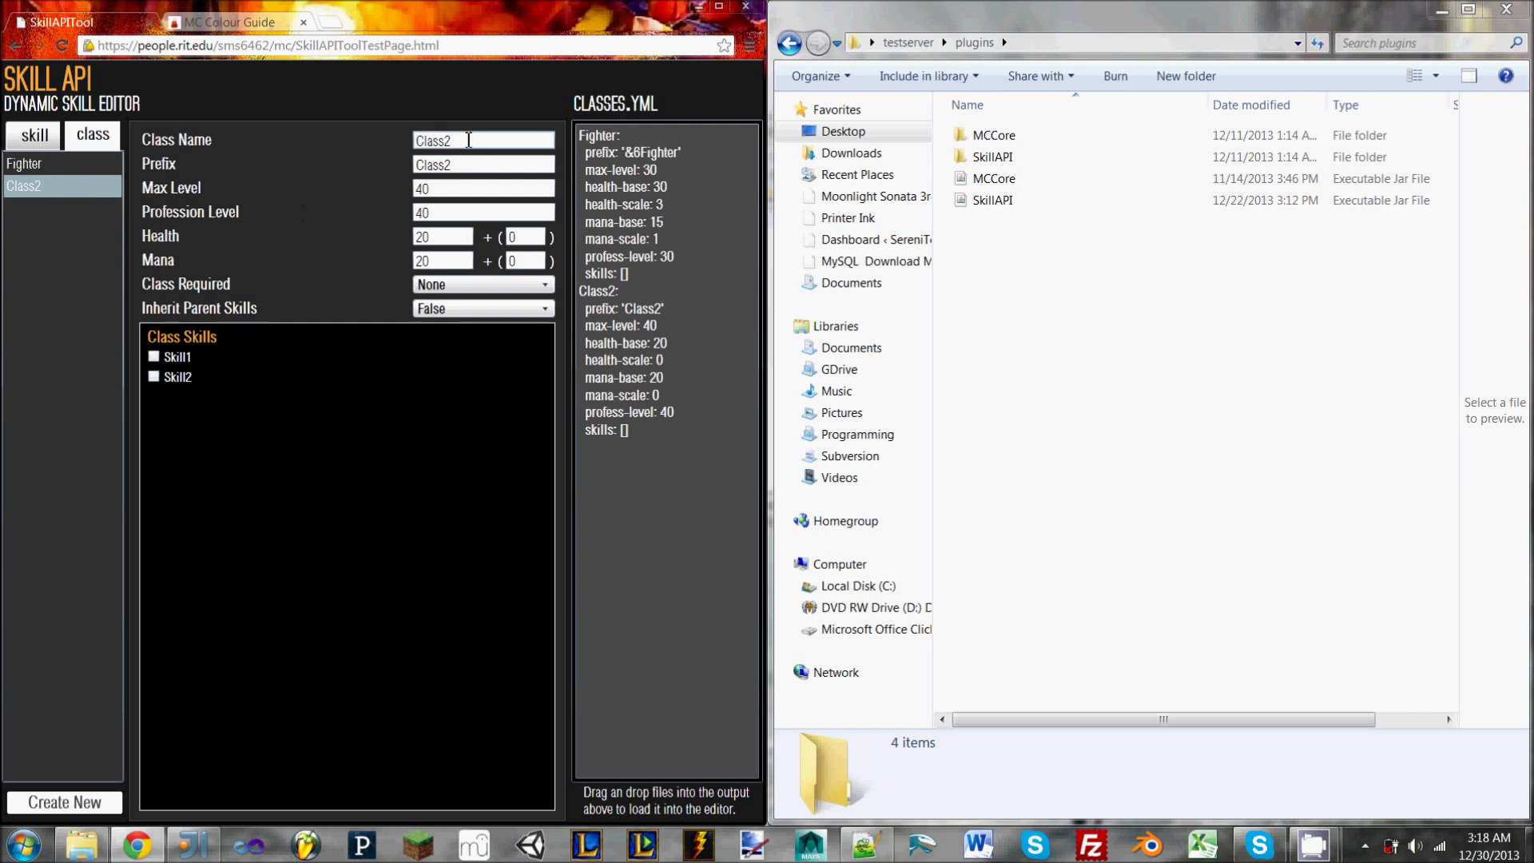
double_click(436, 141)
text(Berserker)
- Make Fighter the required class for Berserker and set Inherit Parent Skills to True
click(458, 285)
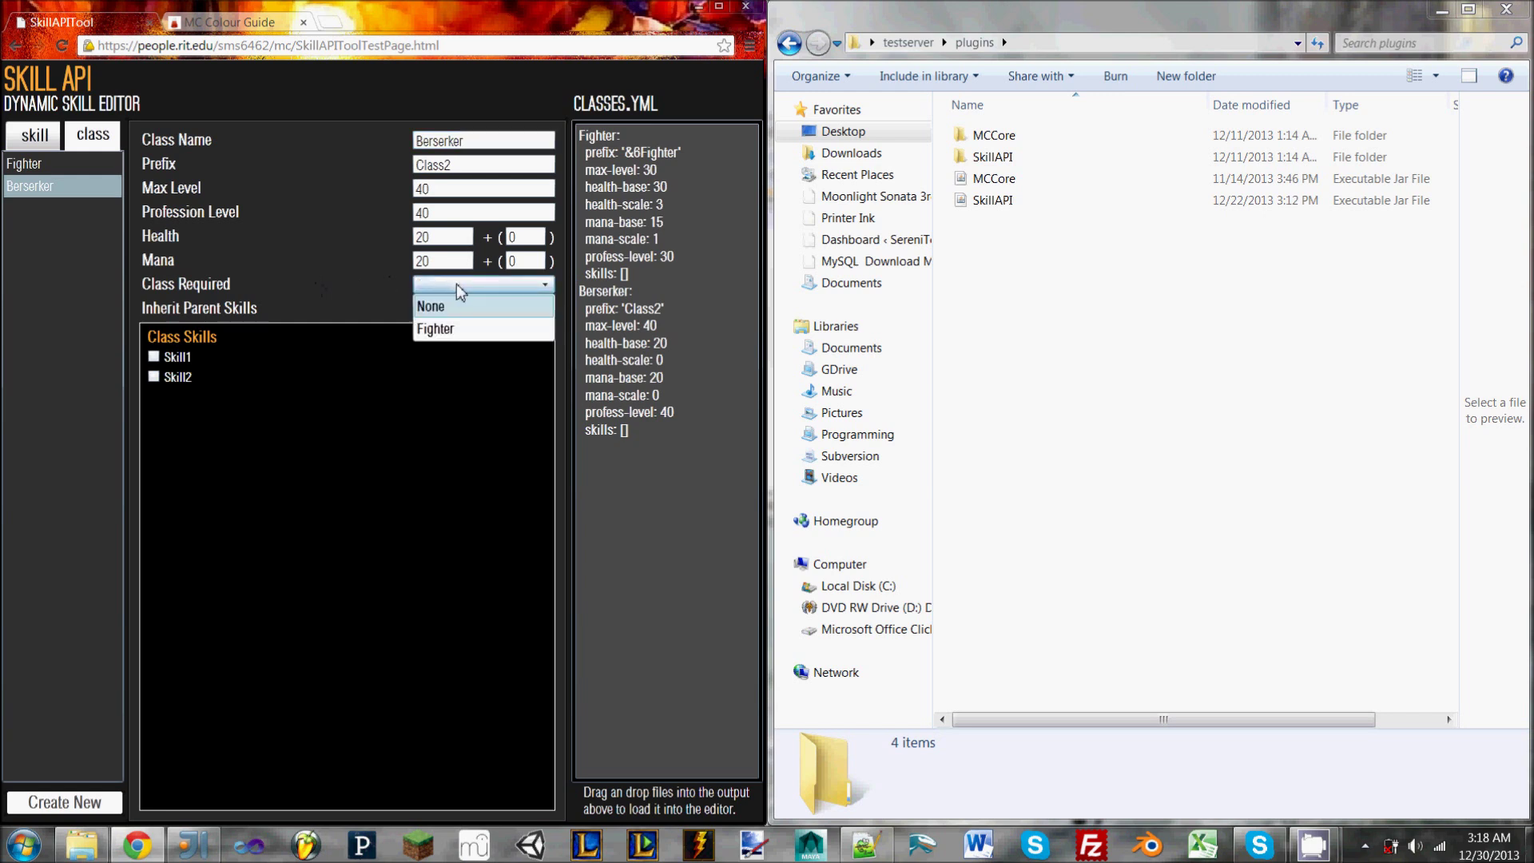
click(434, 330)
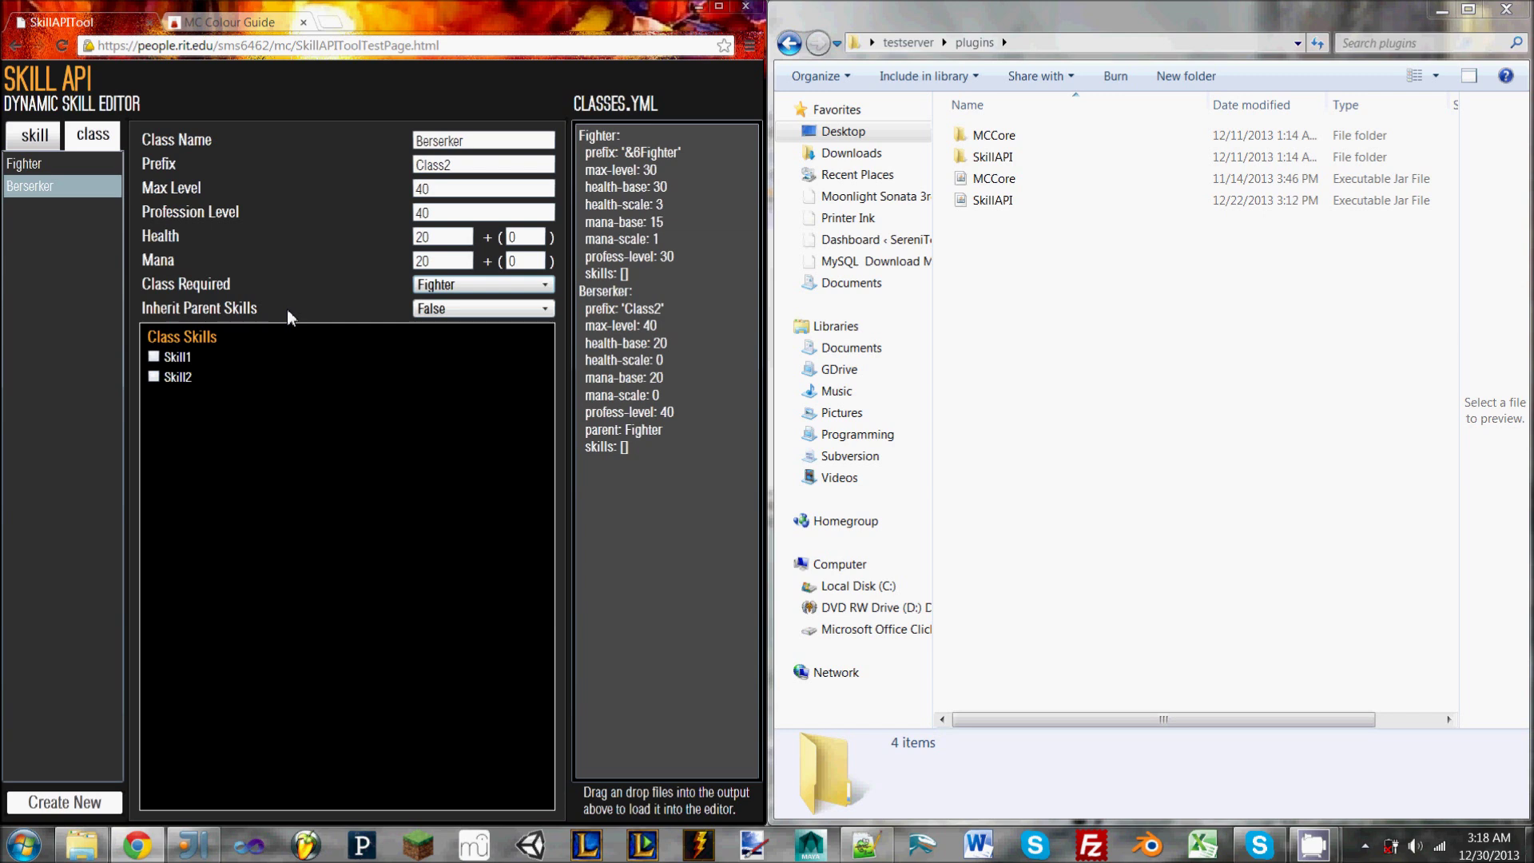
click(462, 314)
click(436, 339)
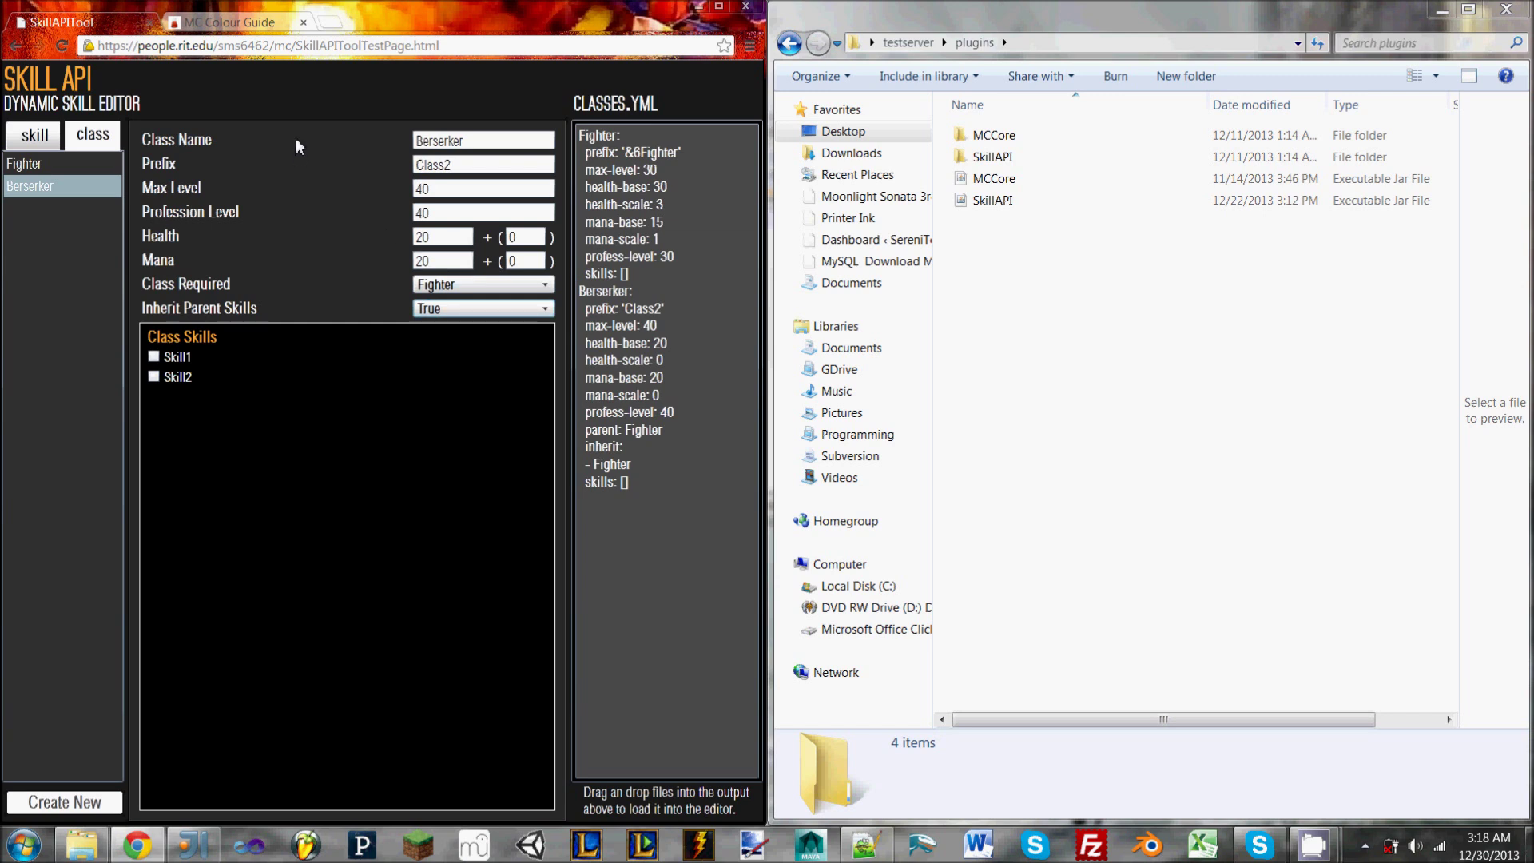
- Try assigning Skill1 and Skill2 to the Fighter class, clearing both assignments again
click(74, 160)
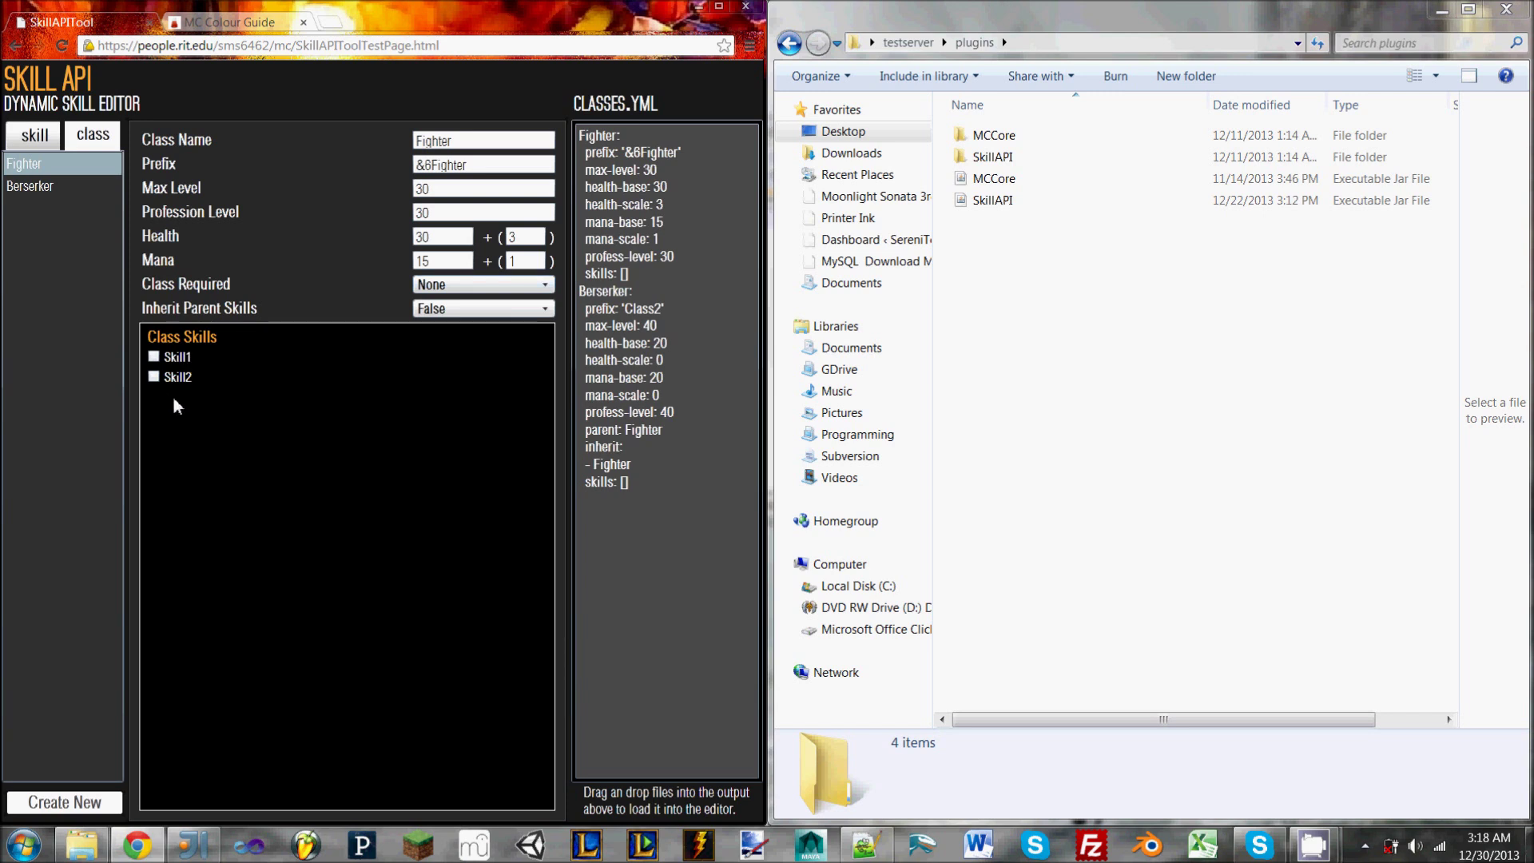
click(153, 358)
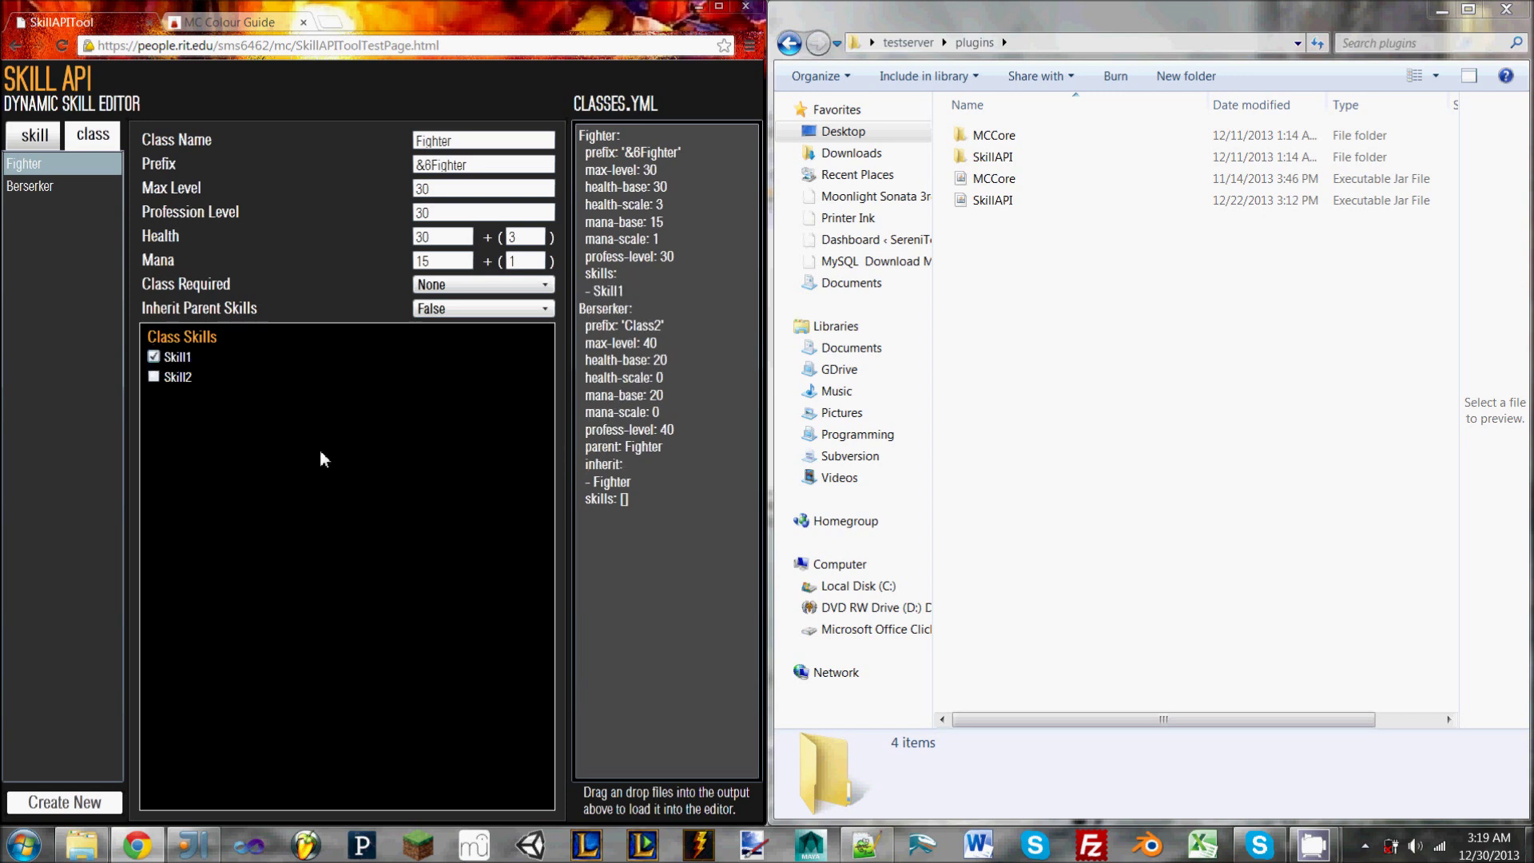
click(154, 358)
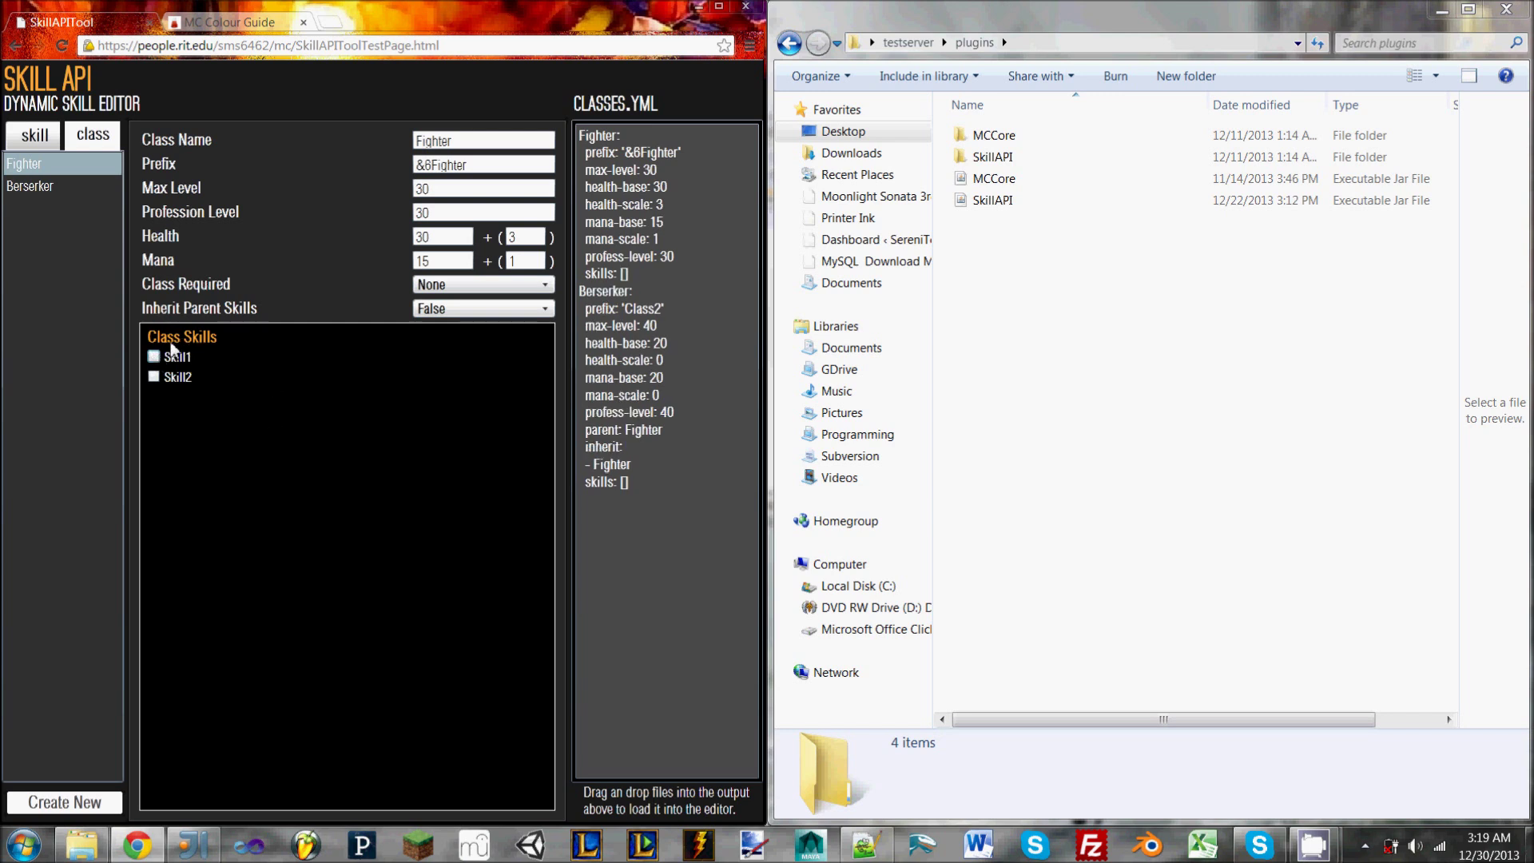
click(172, 350)
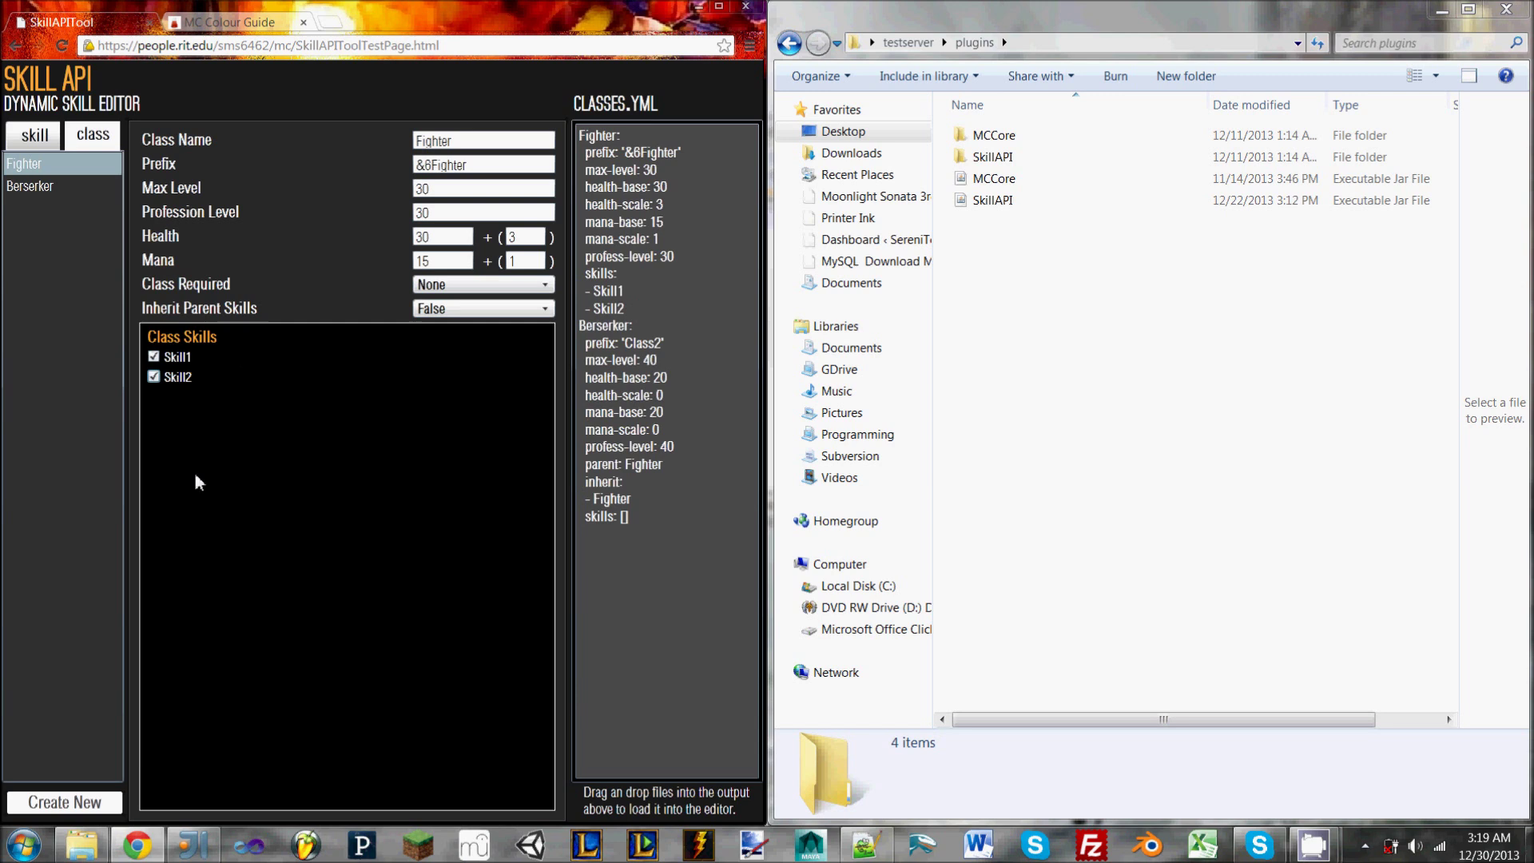
click(154, 377)
click(154, 356)
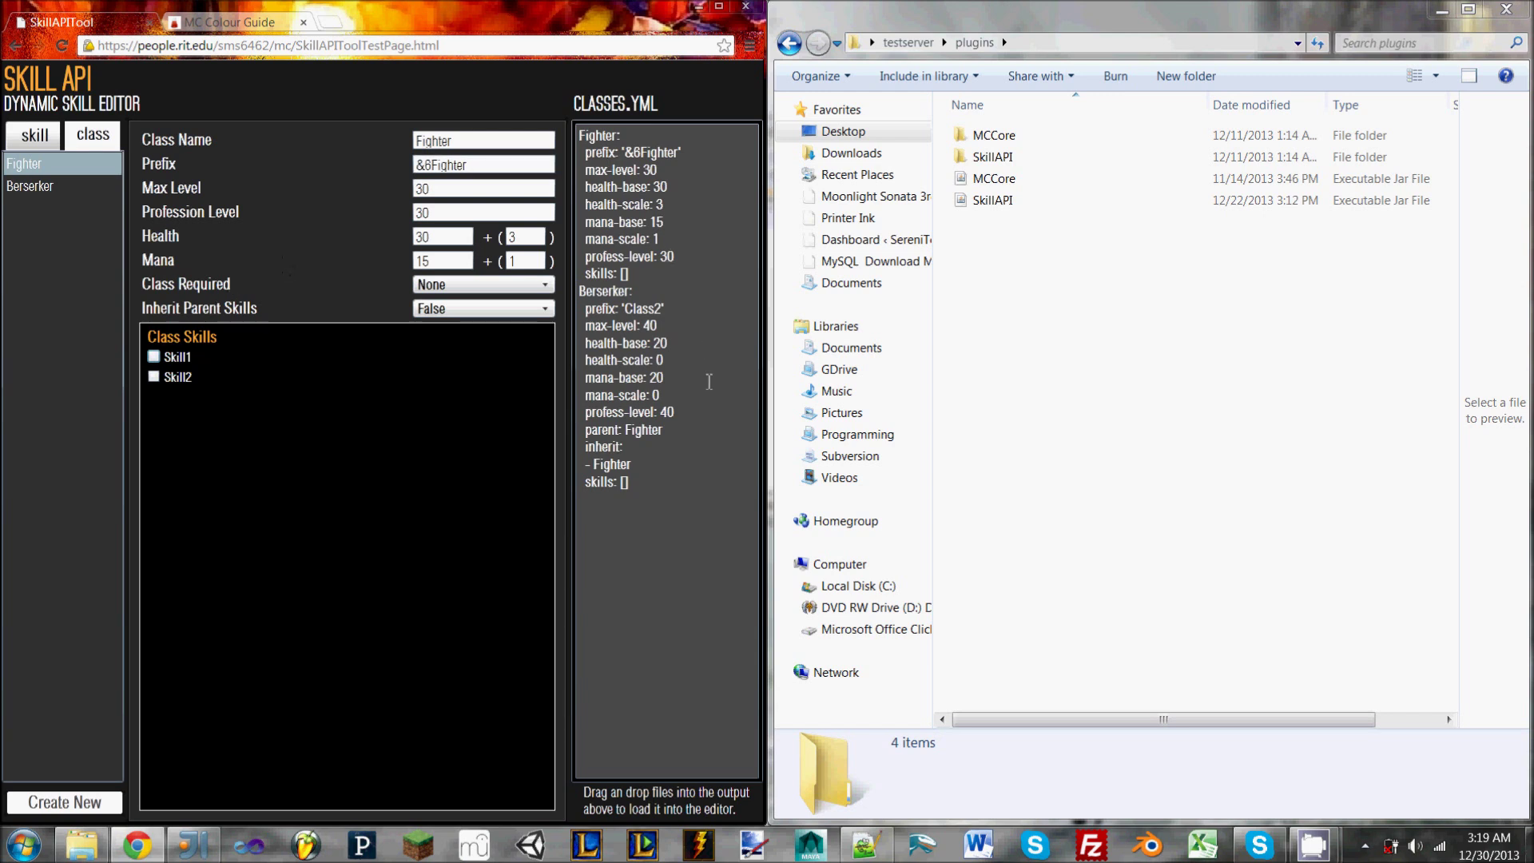
- Copy the generated CLASSES.YML text and open the classes file in the SkillAPI plugin's dynamic folder
click(594, 368)
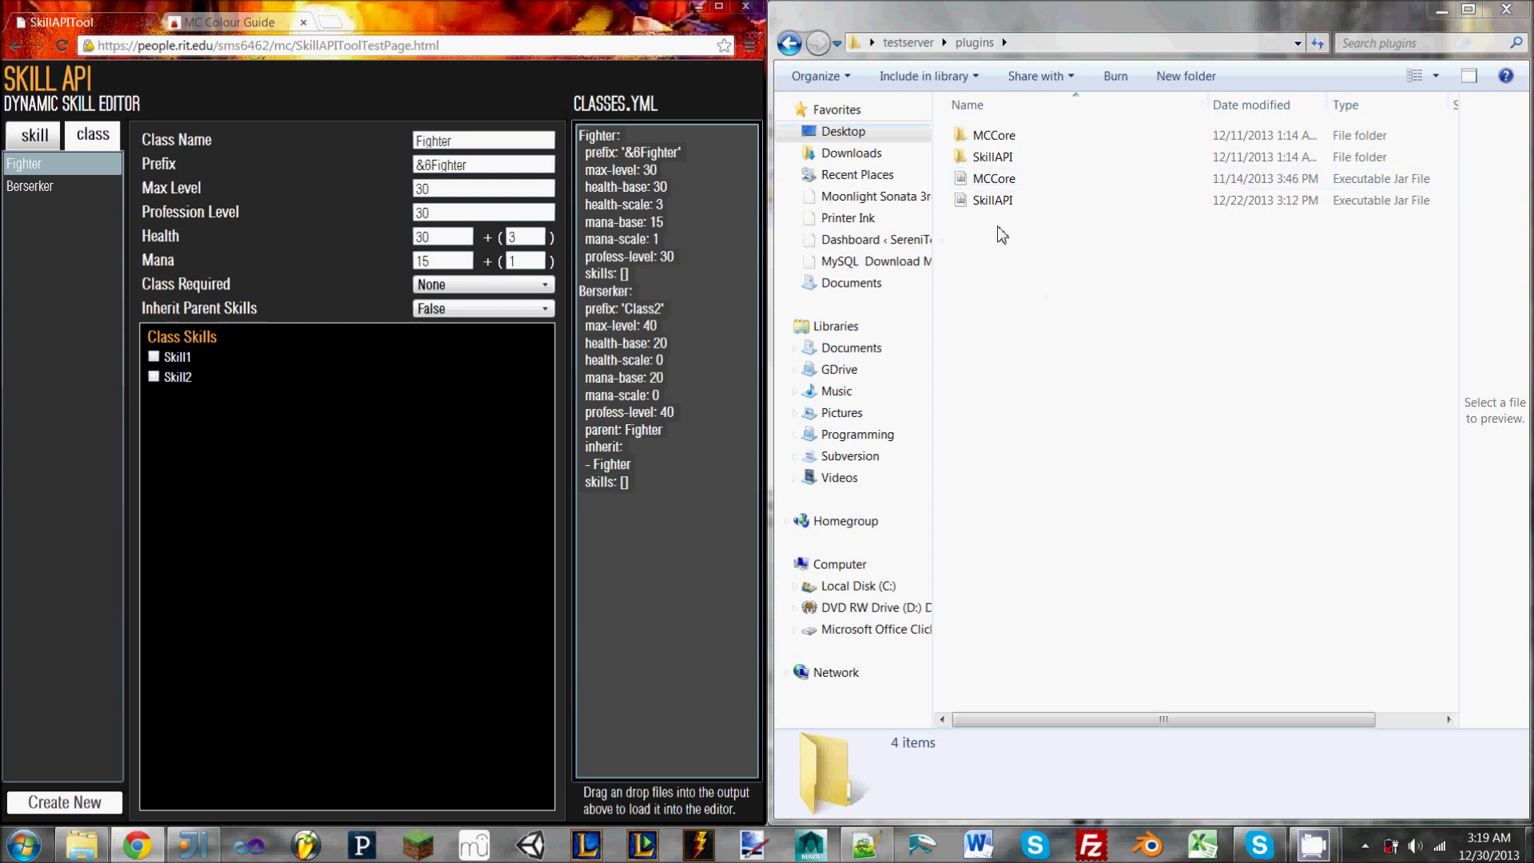
double_click(993, 158)
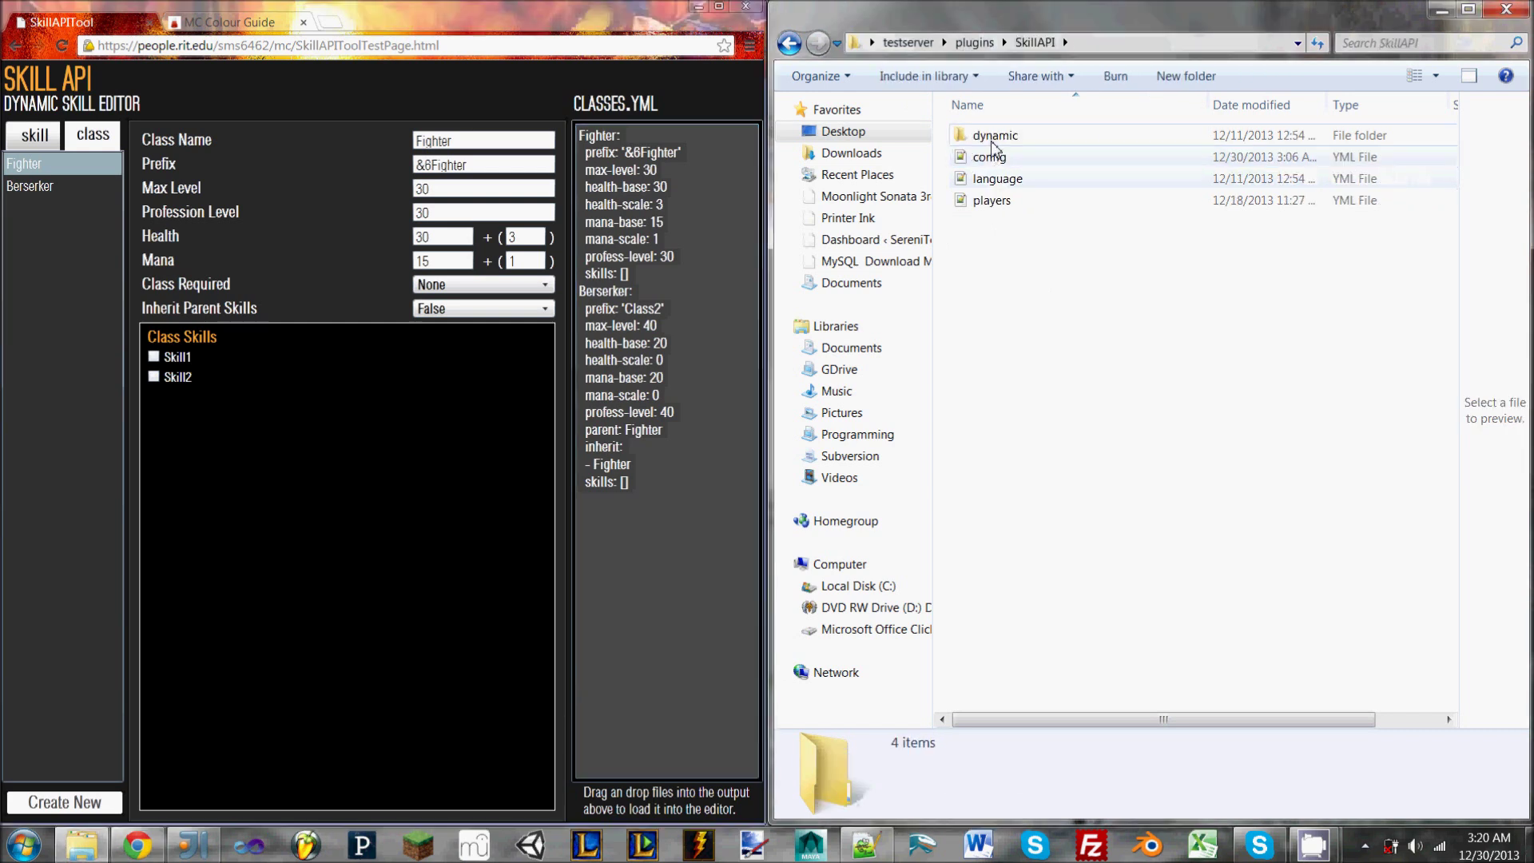
double_click(993, 137)
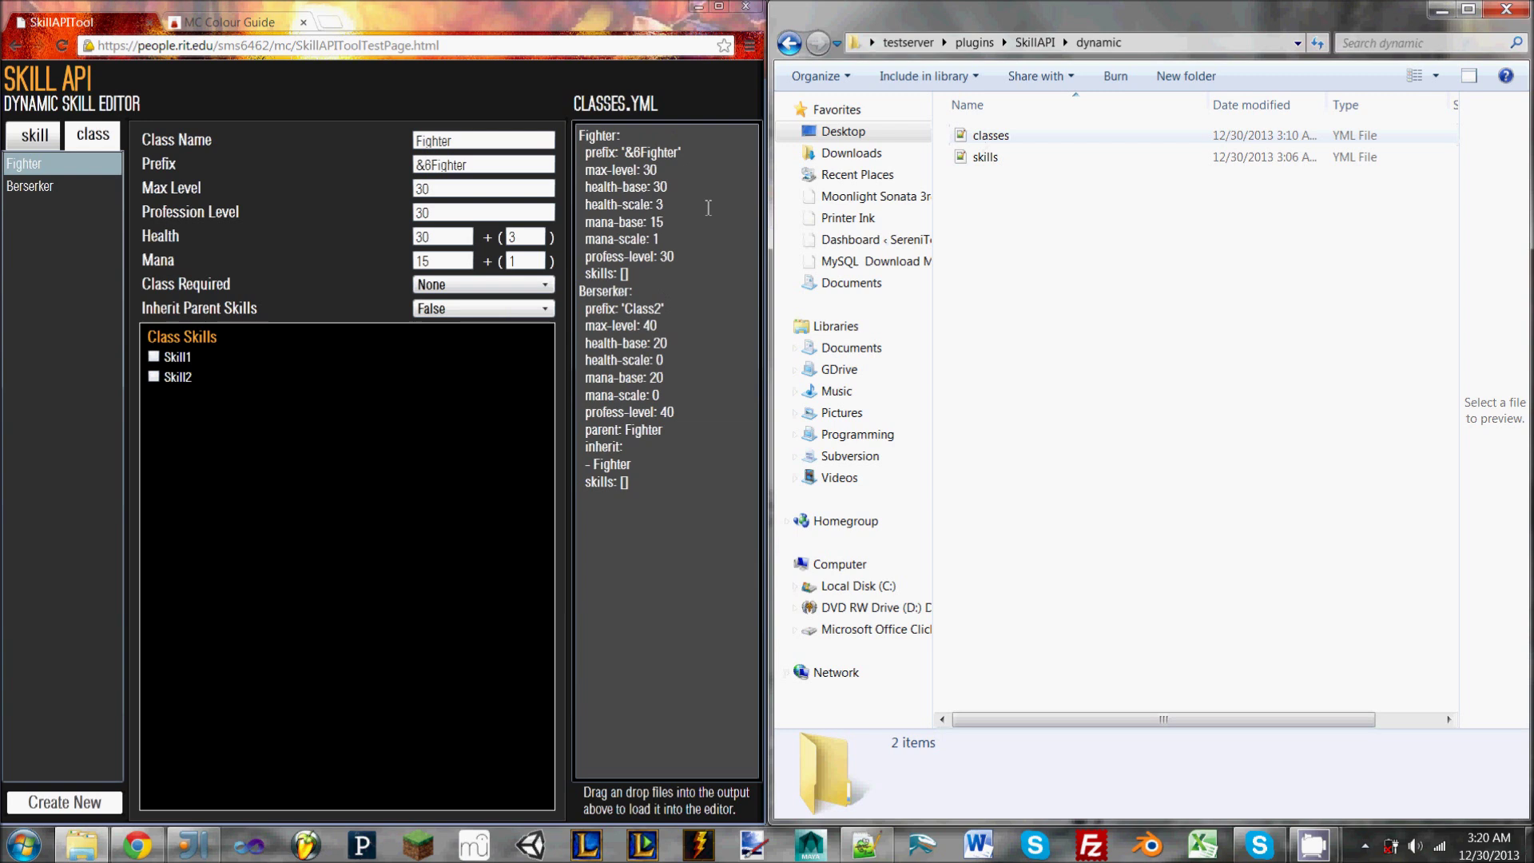
double_click(987, 136)
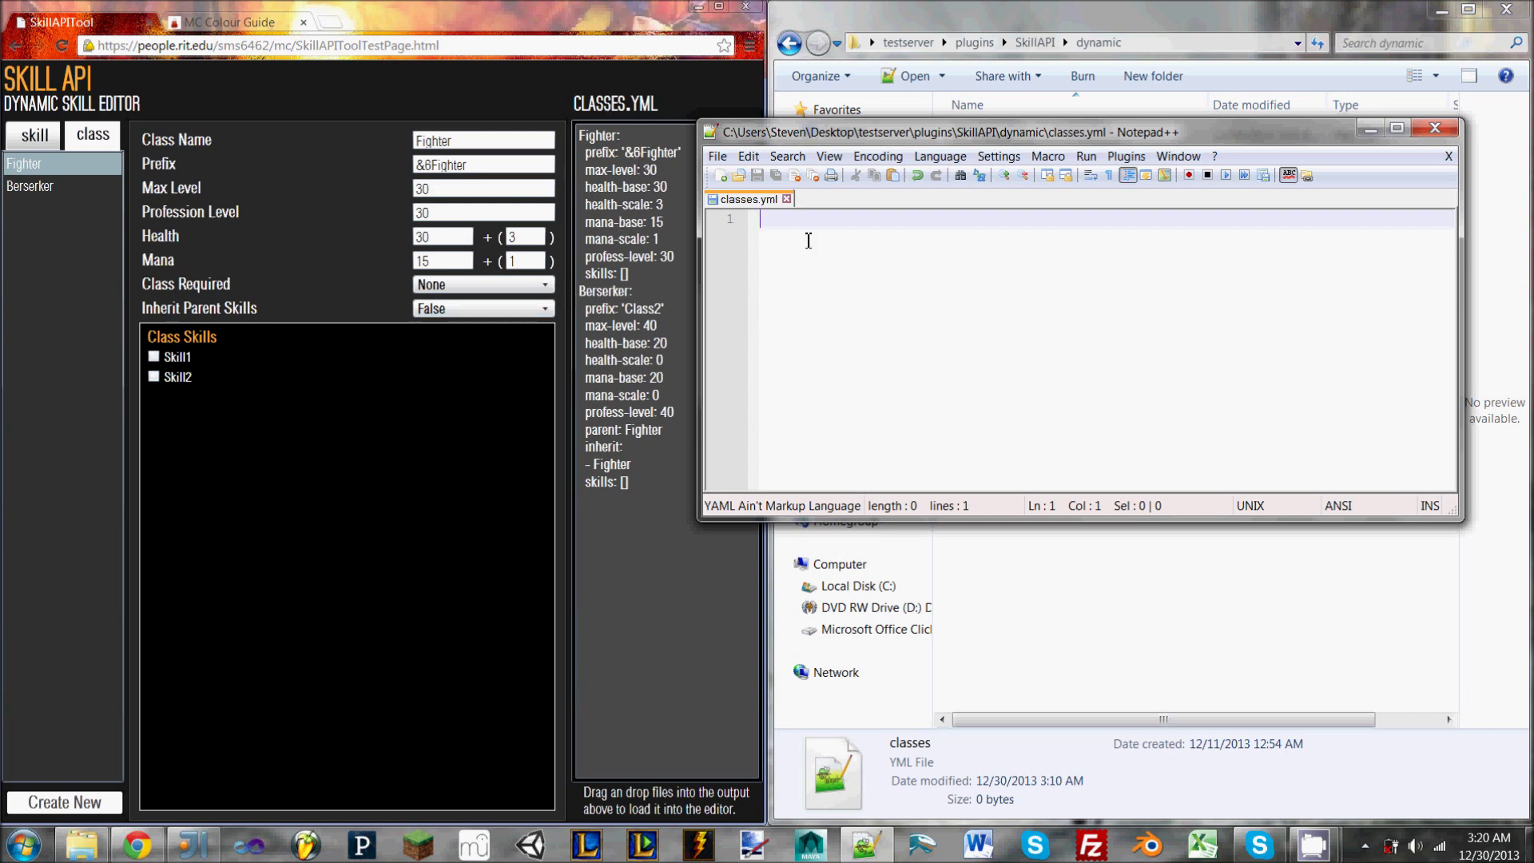
- Paste the Fighter and Berserker definitions into the empty classes.yml, save the file and close Notepad++
text(Fighter:   prefix: '&6Fighter'   max-level: 30   health-base: 30   health-scale: 3   mana-base: 15   mana-scale: 1   profess-level: 30   skills: [] Berserker:   prefix: 'Class2'   max-level: 40   health-base: 20   health-scale: 0   mana-base: 20   mana-scale: 0   profess-level: 40   parent: Fighter   inherit:   - Fighter   skills: [])
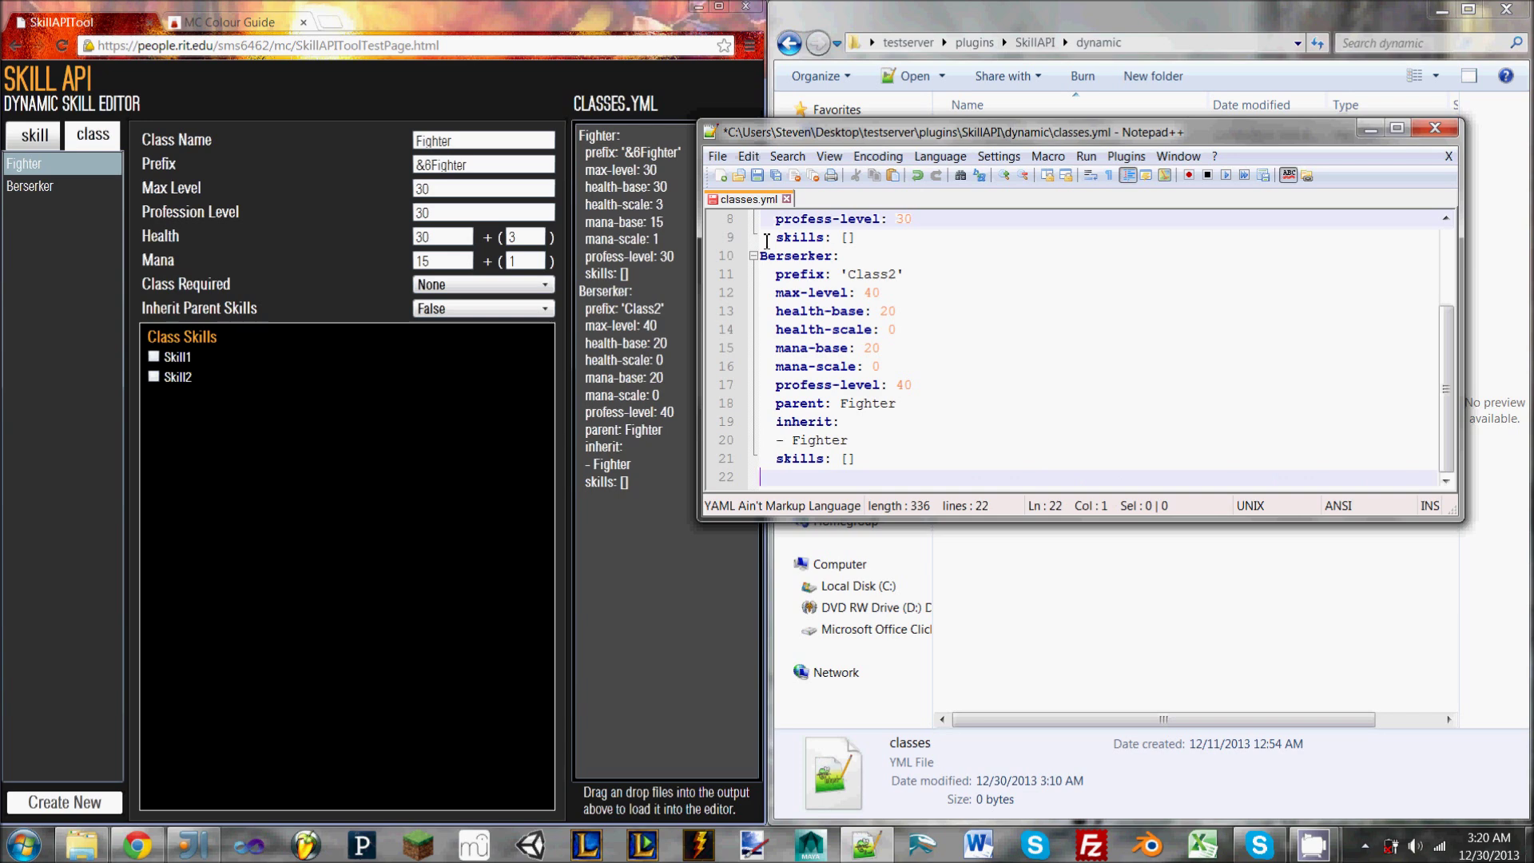
click(757, 175)
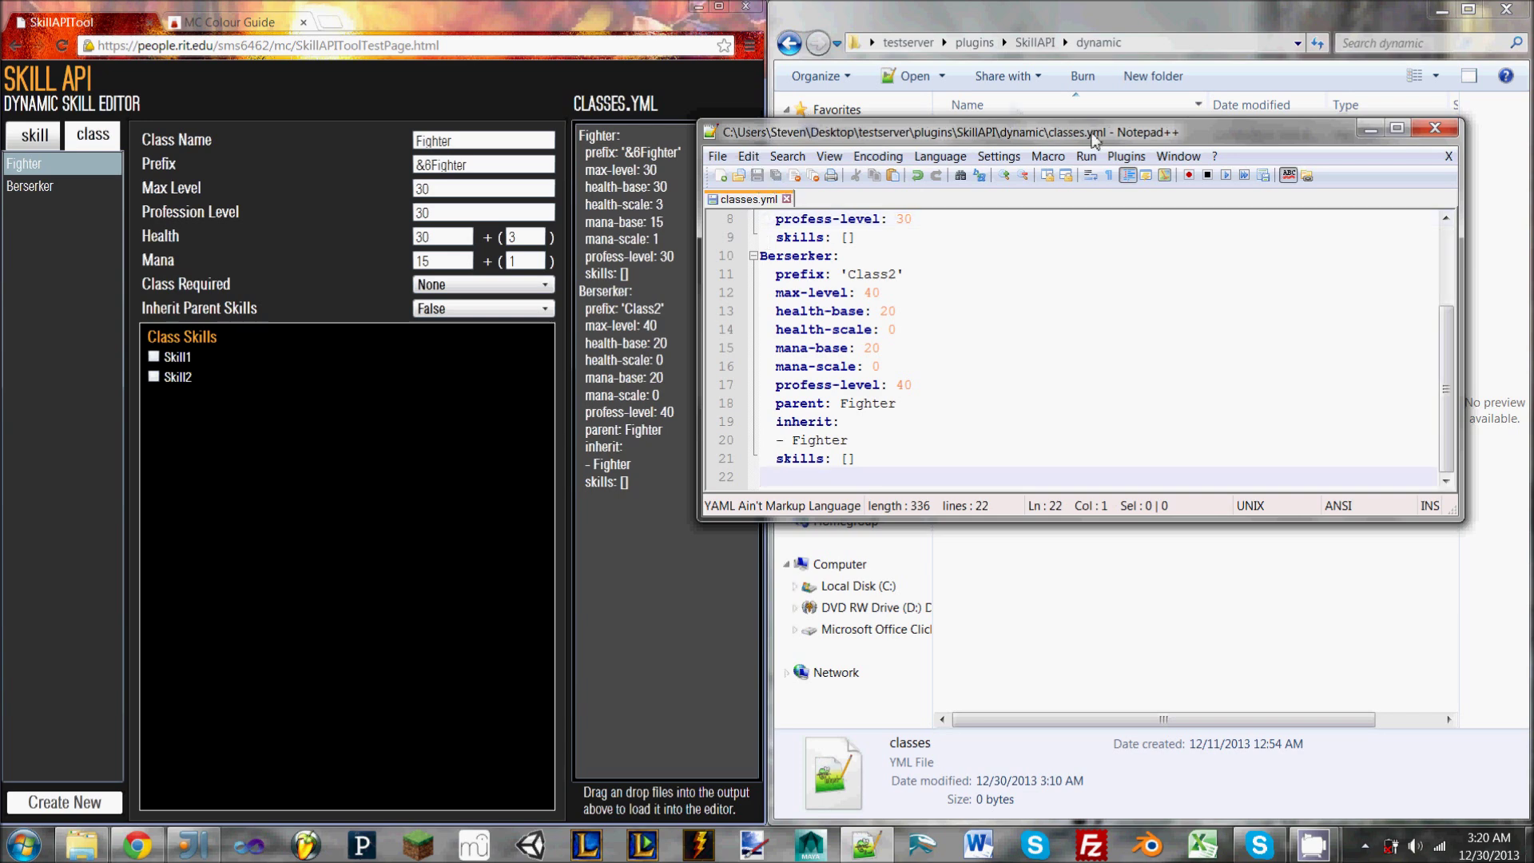
click(1435, 128)
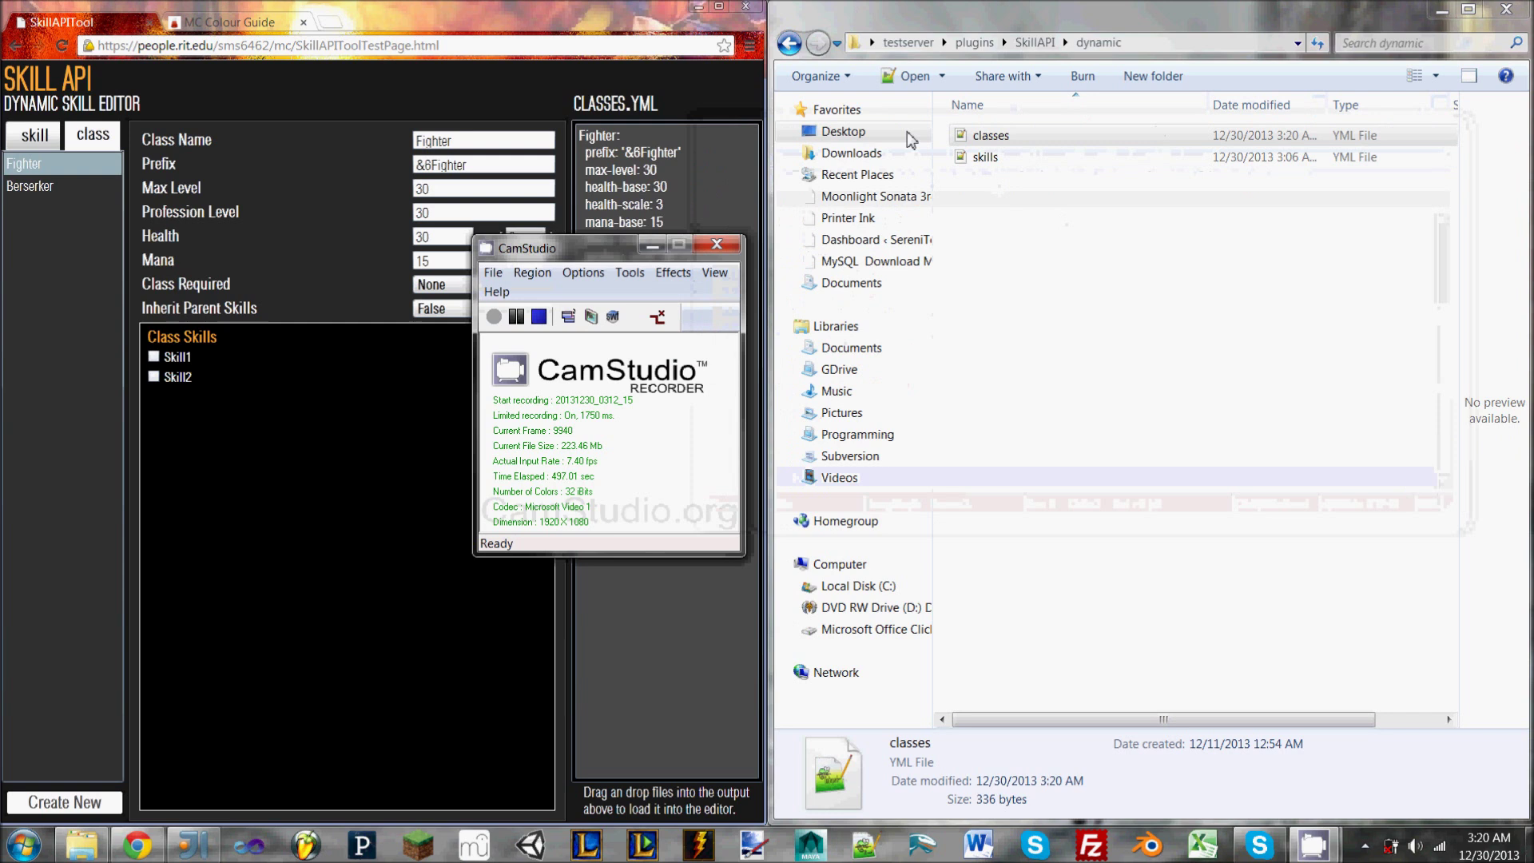
click(654, 26)
click(1211, 314)
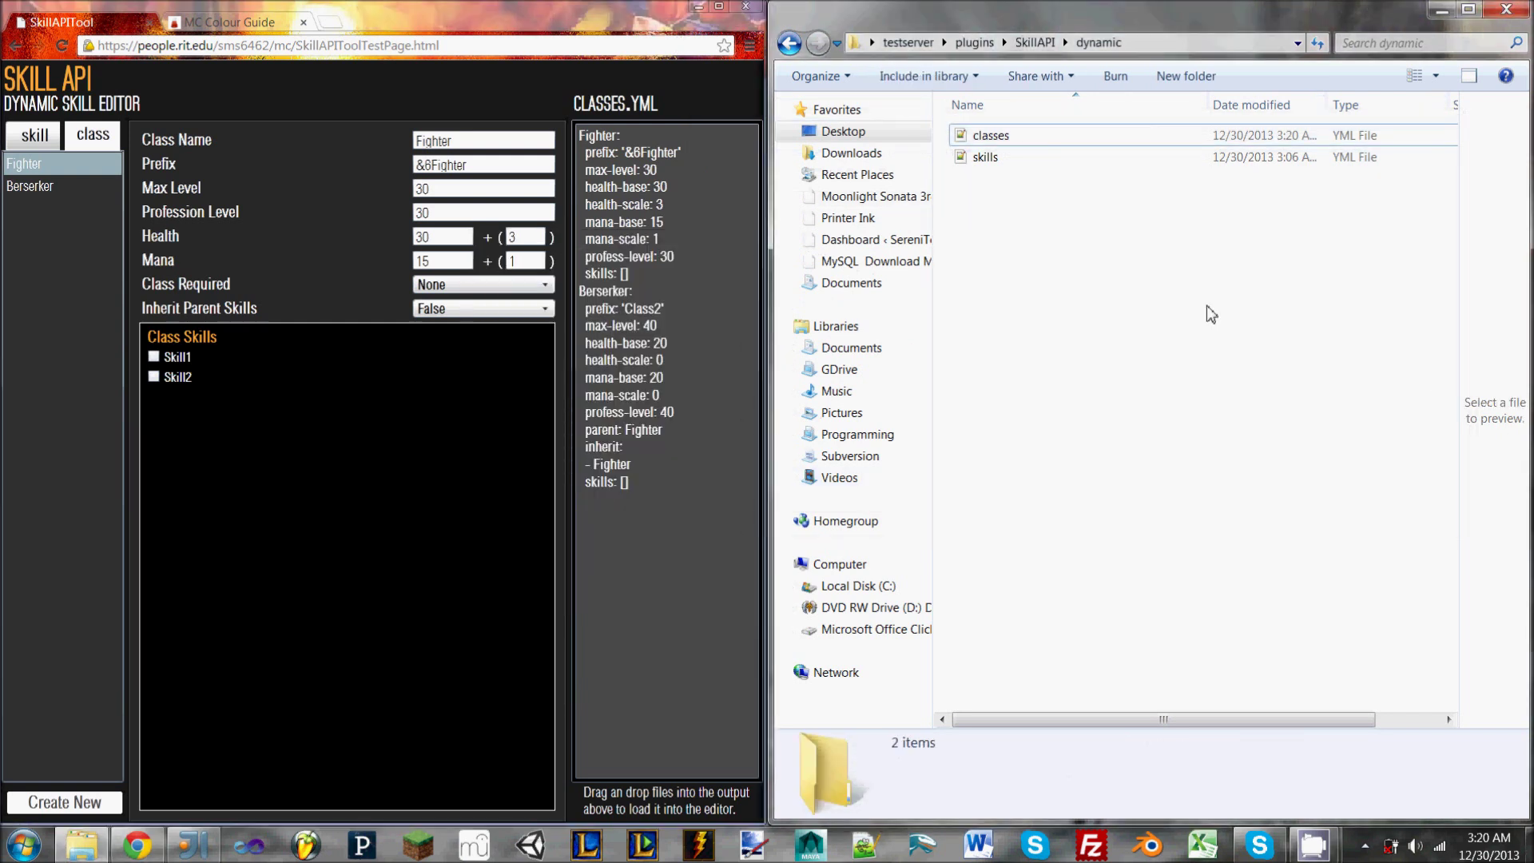
- Return to the testserver folder and start the Minecraft server with the run batch file
click(901, 50)
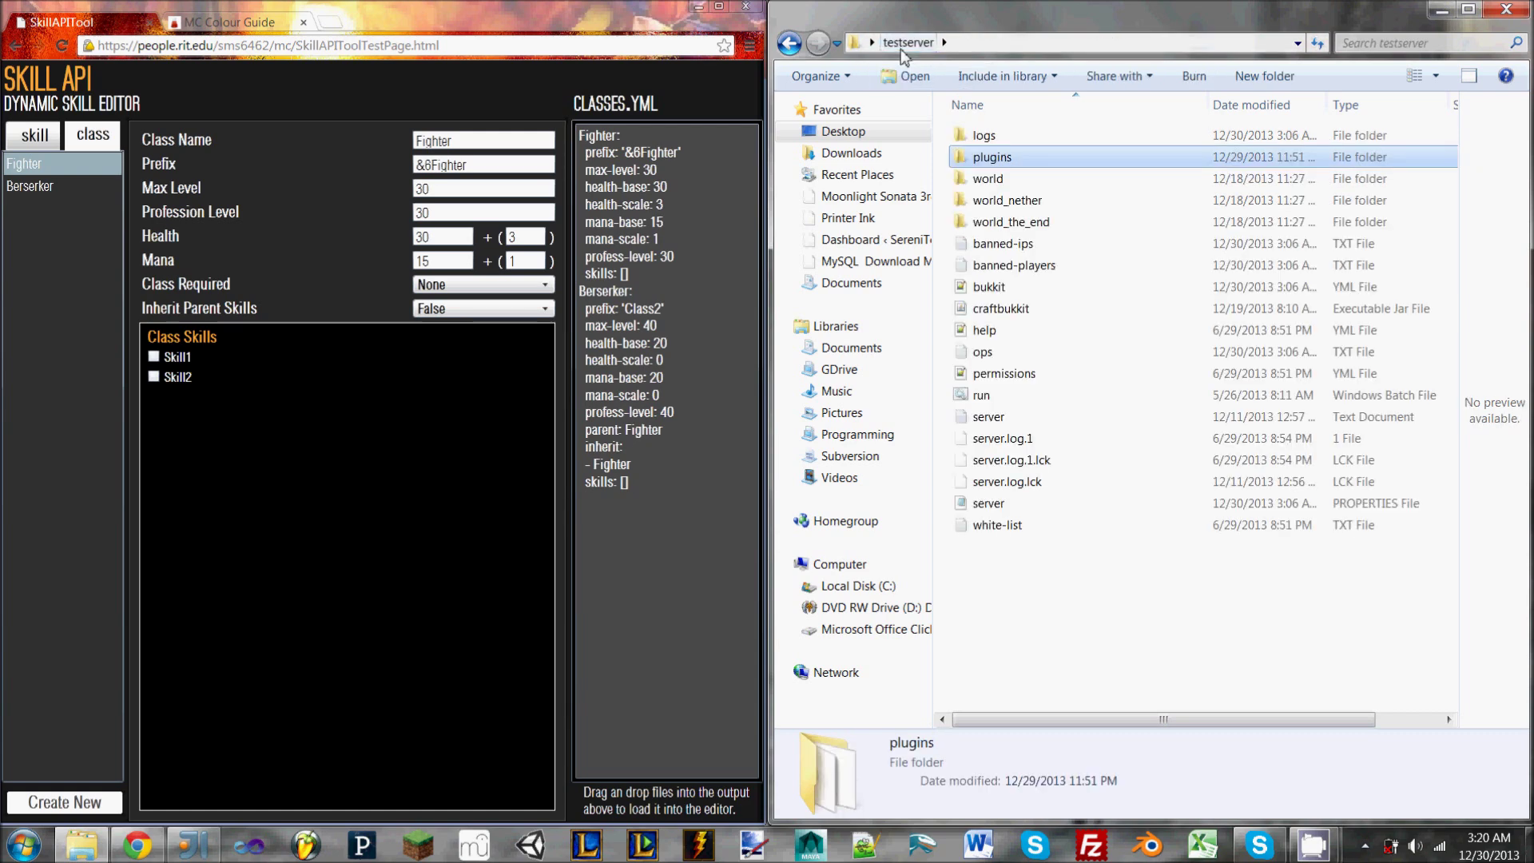
double_click(983, 394)
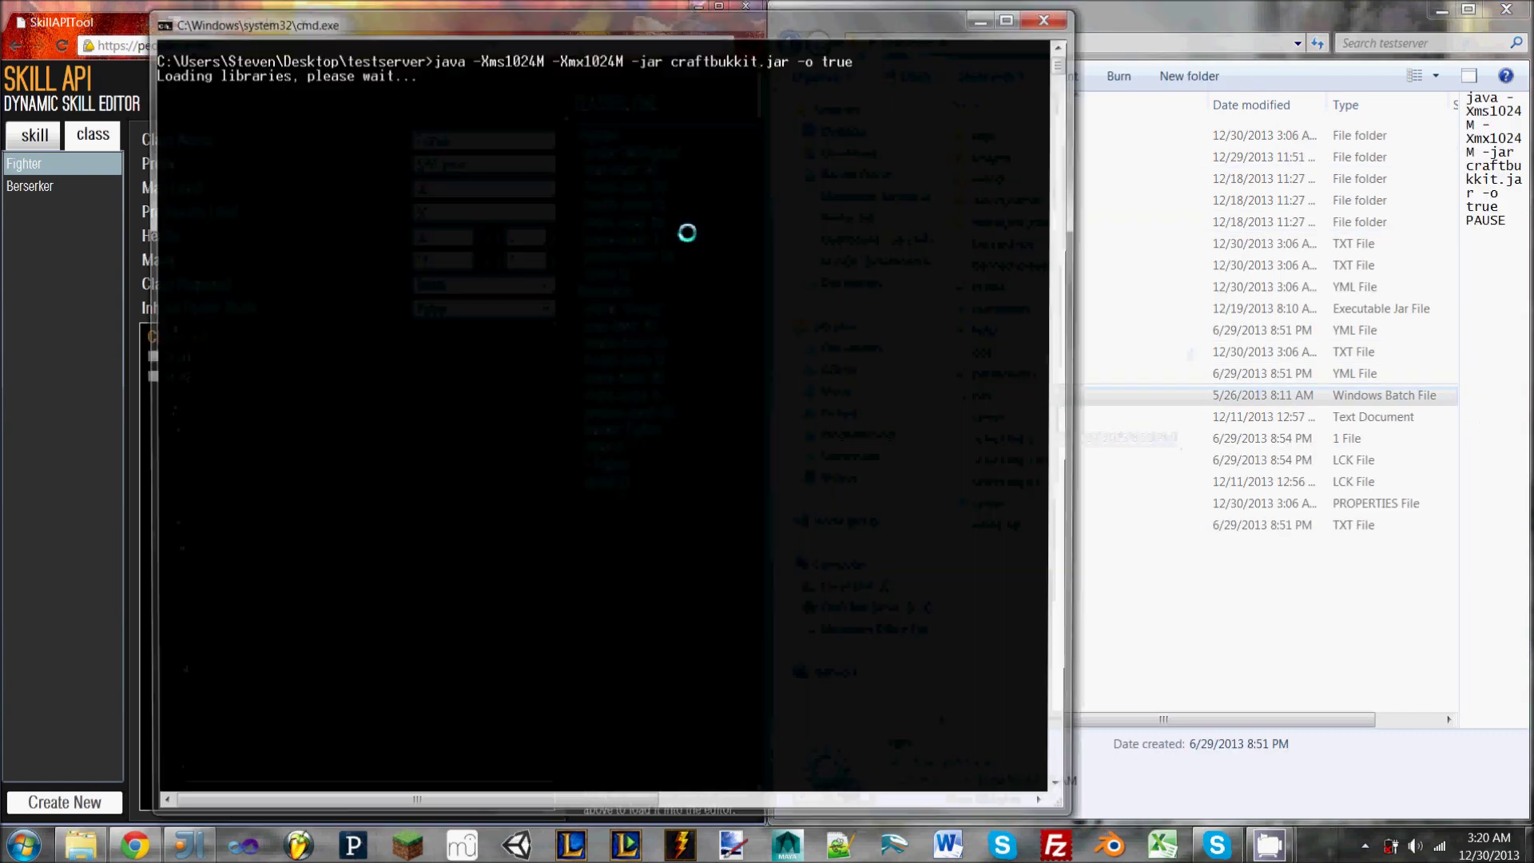
- Launch Minecraft past the security warning and start the game with the 1.7.2 profile
click(407, 845)
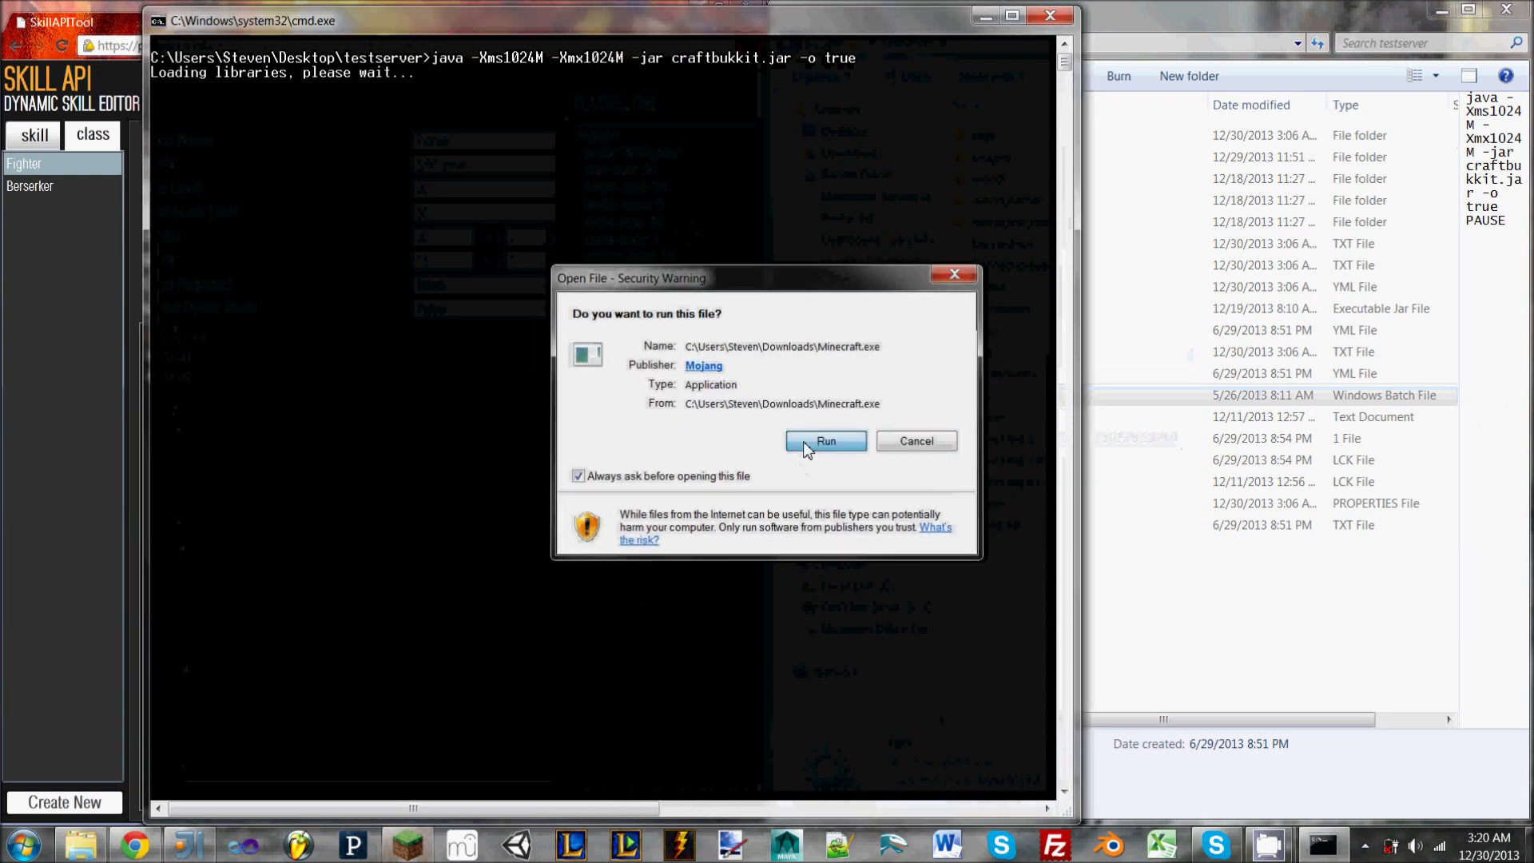
click(811, 439)
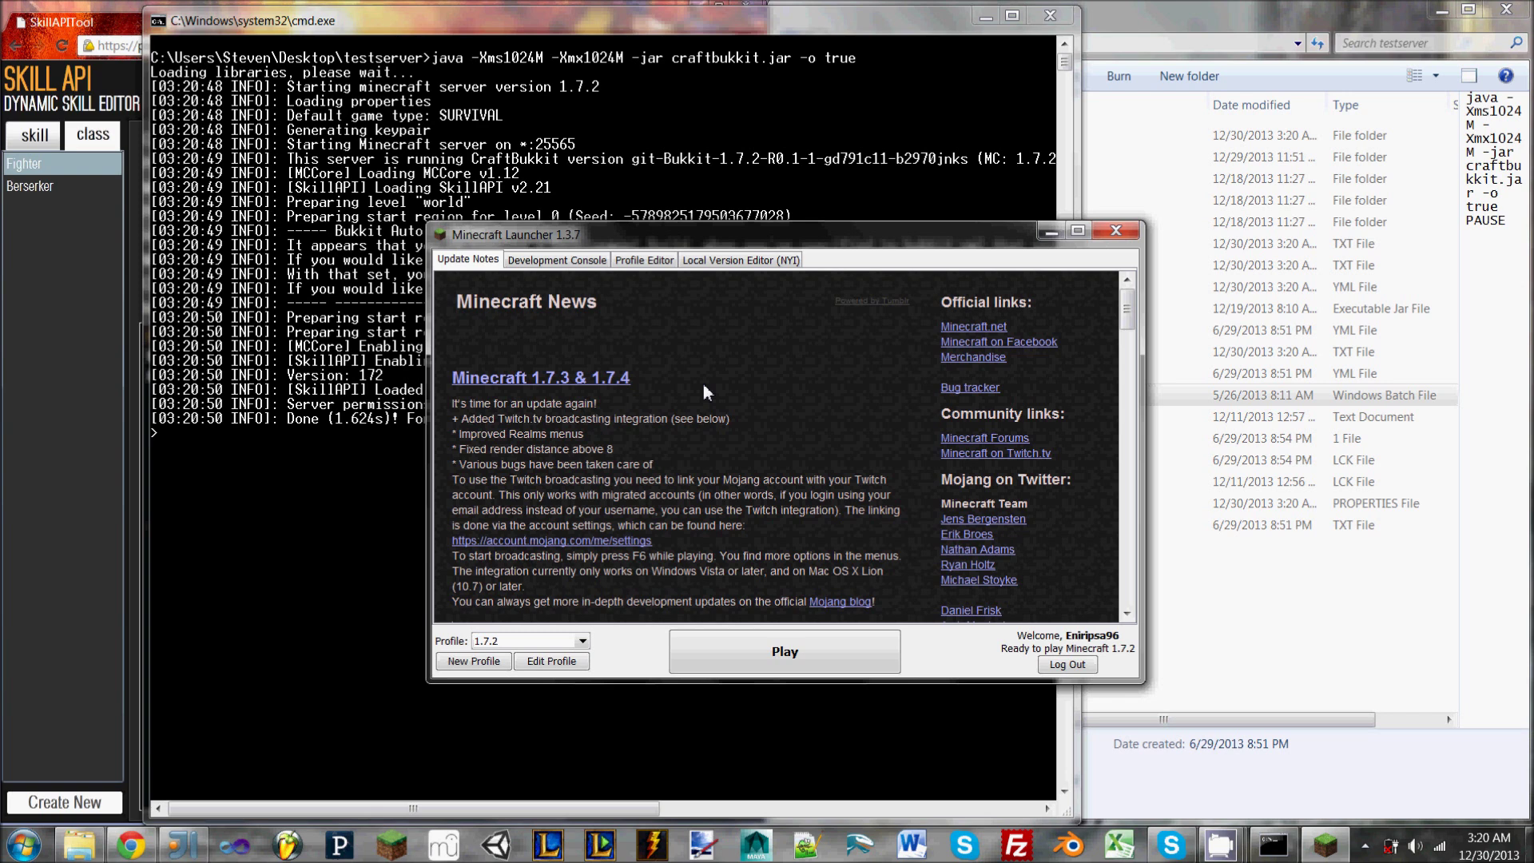
click(765, 650)
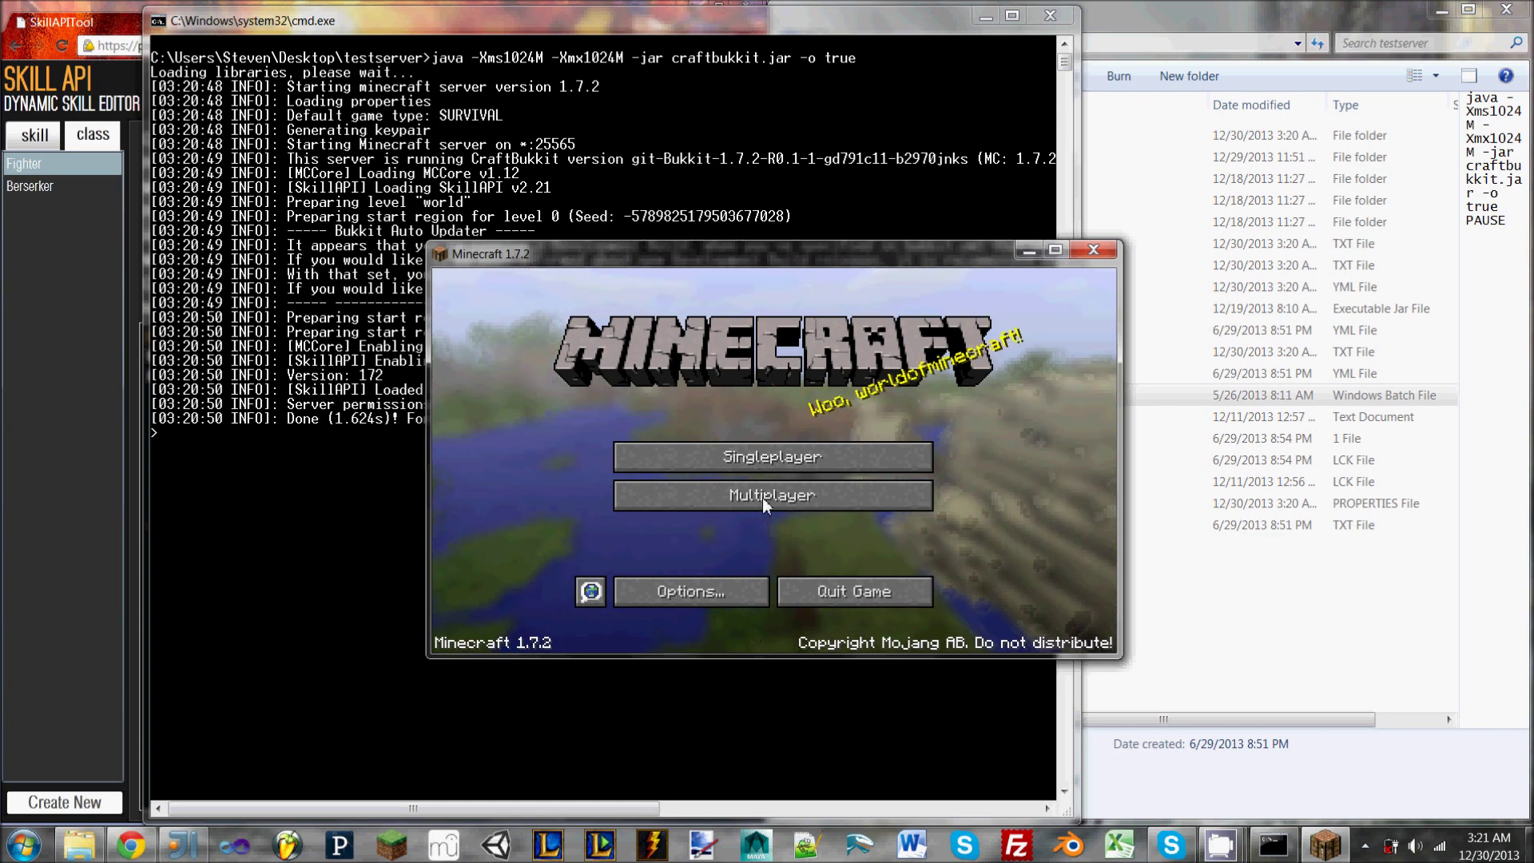
- Maximize the Minecraft window and join the local test server through multiplayer
drag(751, 255, 731, 16)
click(731, 356)
click(706, 339)
click(707, 338)
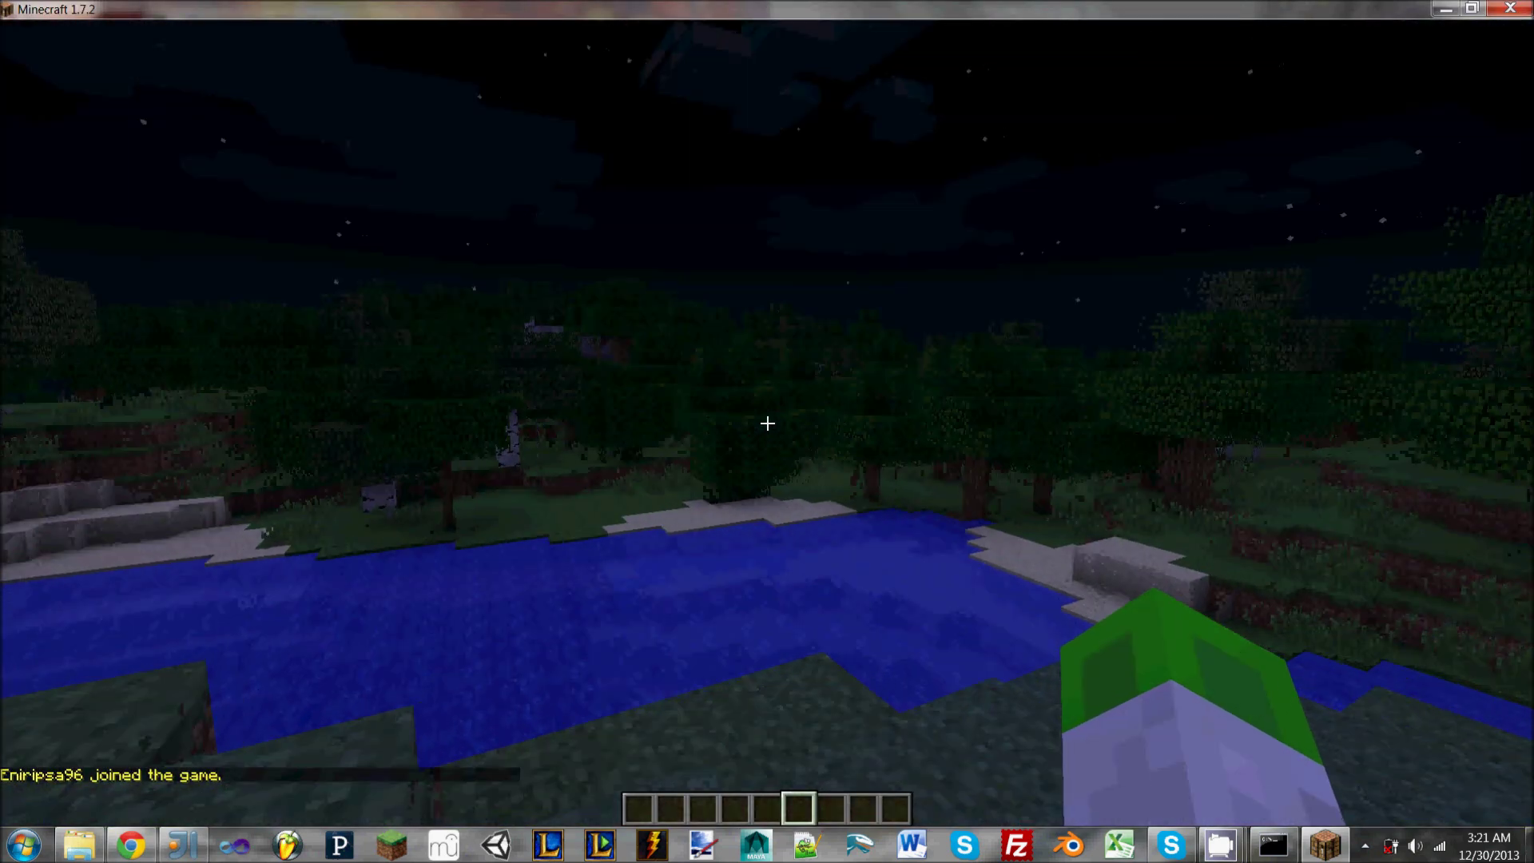
- List the available classes with /class options, and make the player a Fighter with the /class profess command
text(/class options)
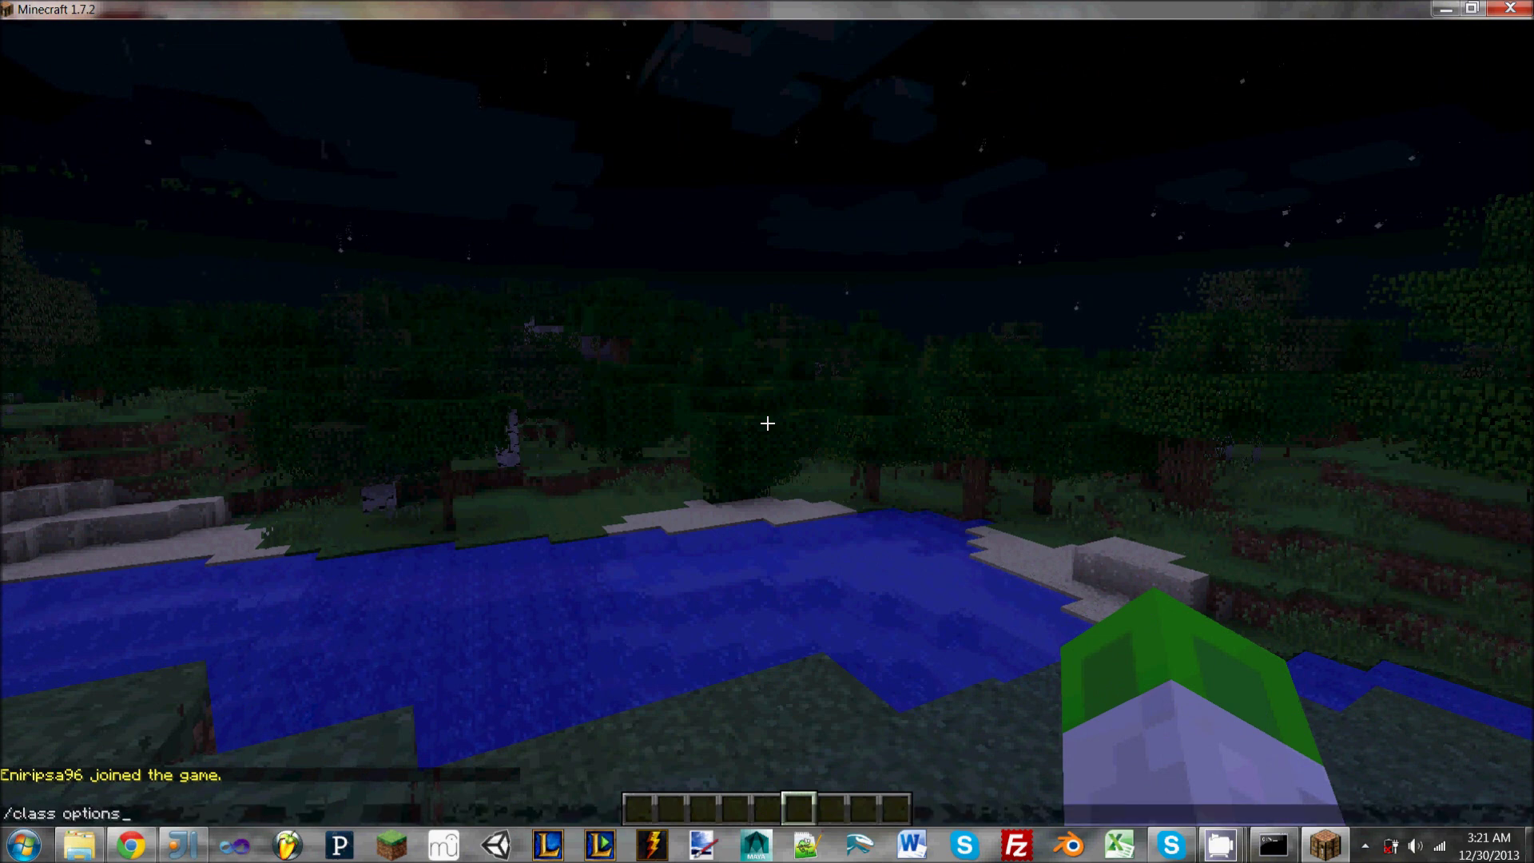
key(Return)
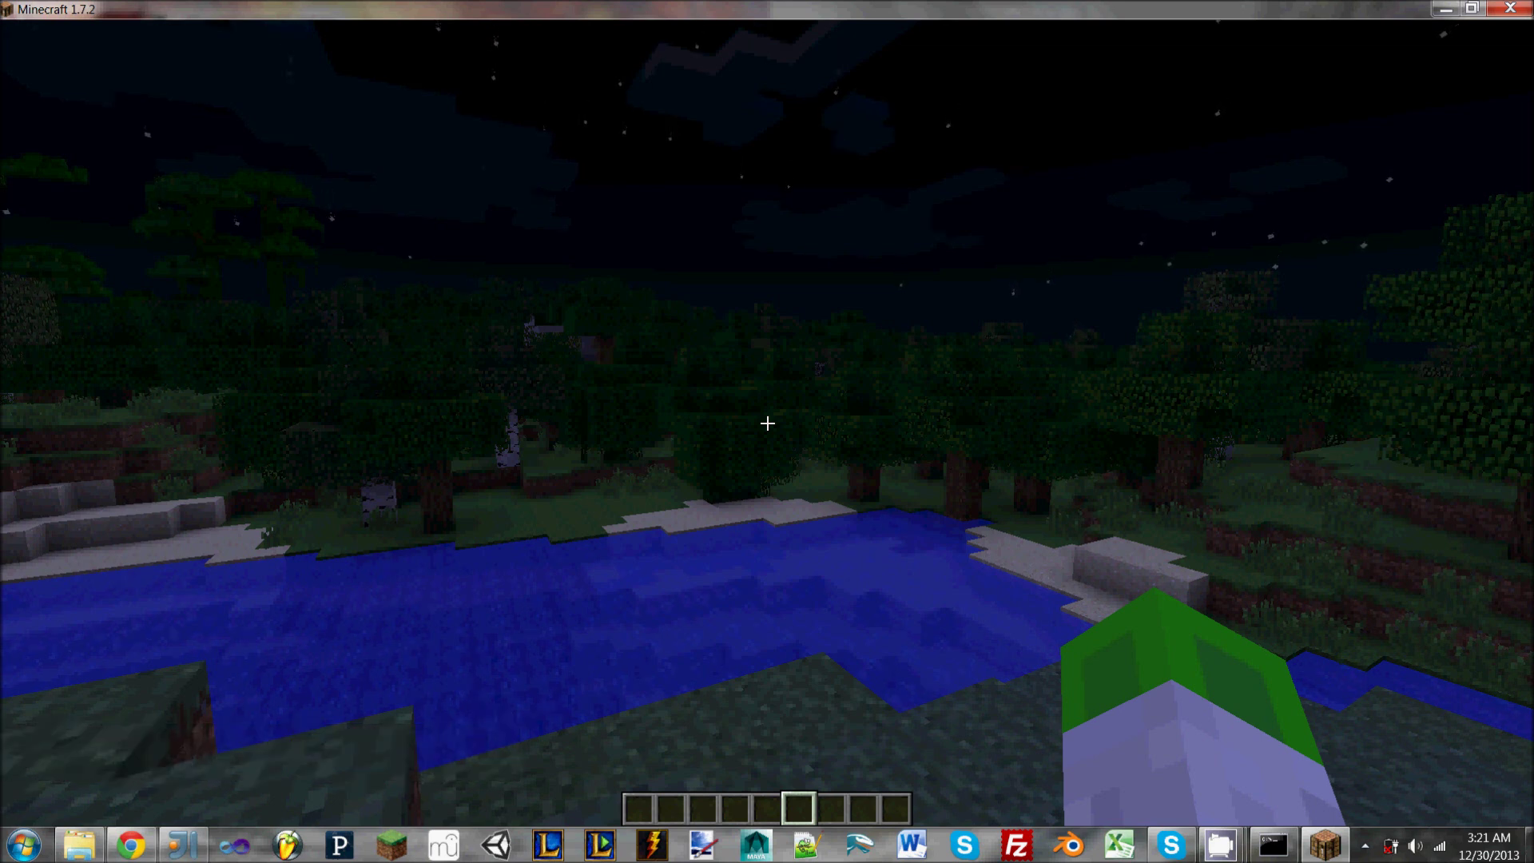
text(t)
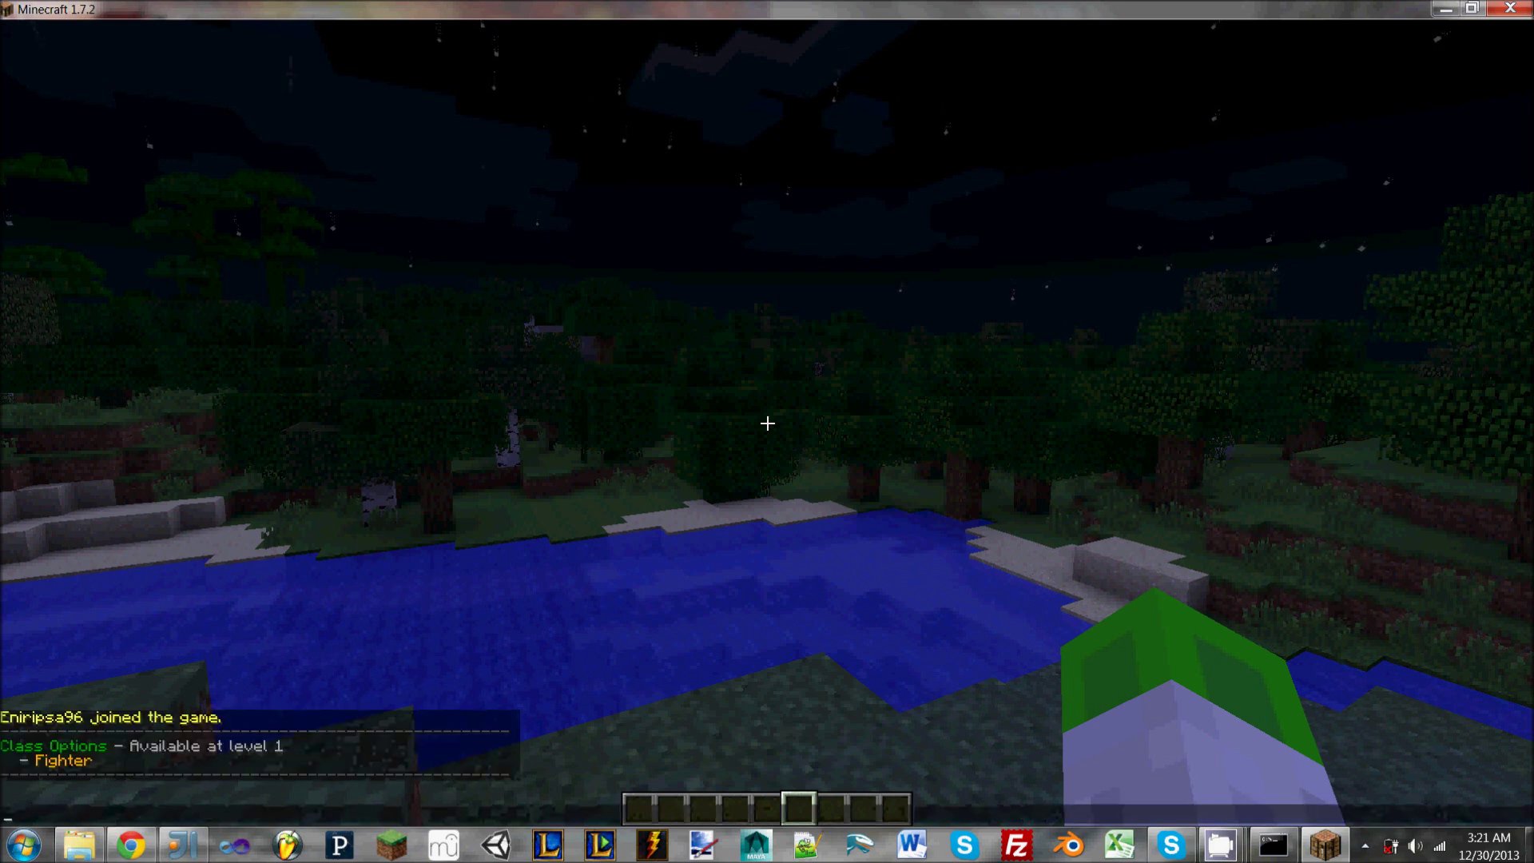
text(/)
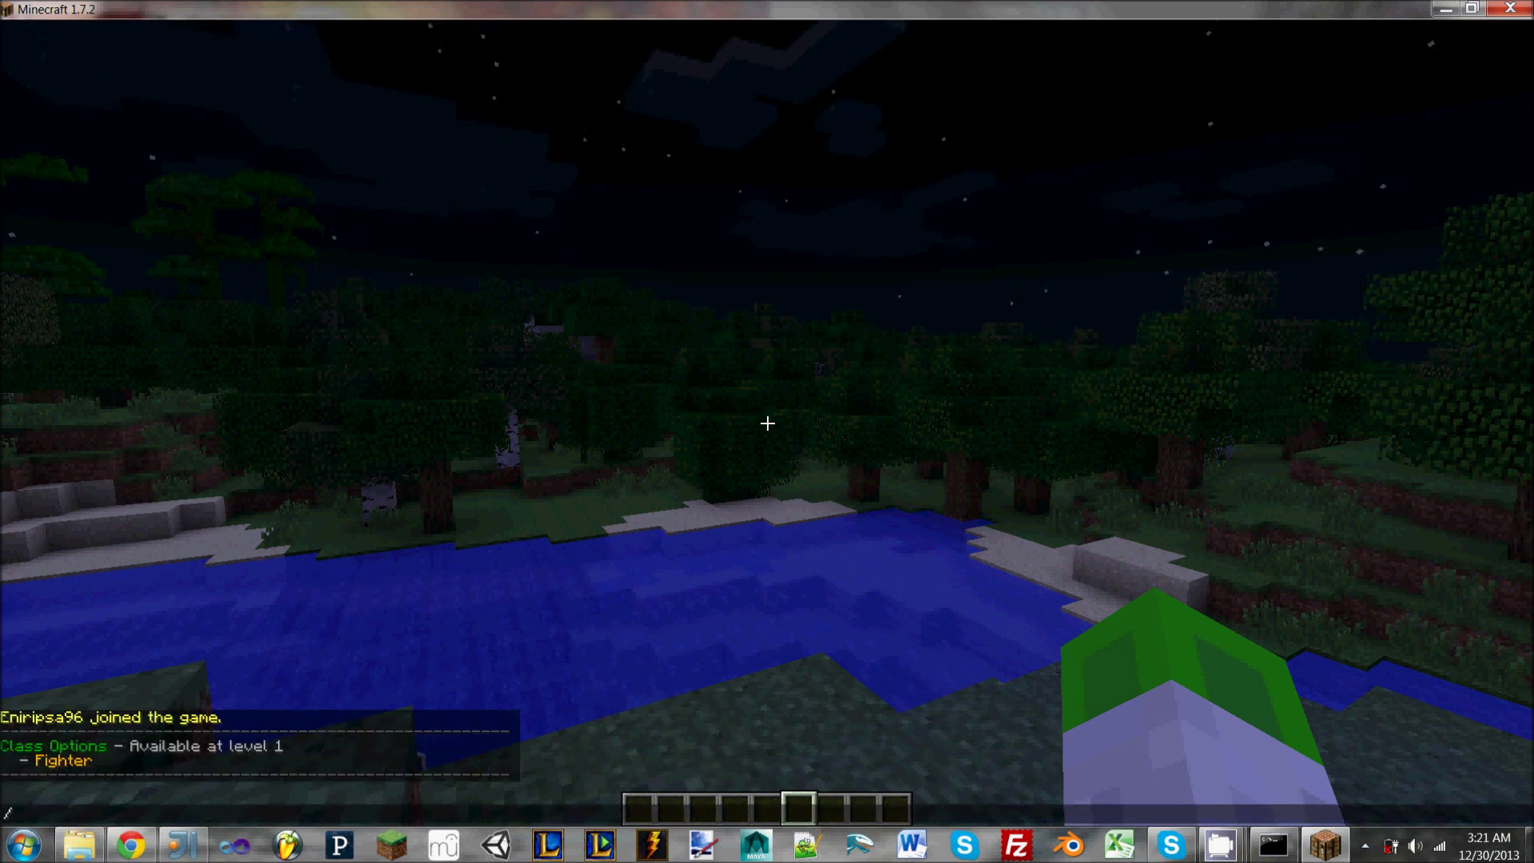
text(class professfight)
key(BackSpace)
key(BackSpace)
key(BackSpace)
key(BackSpace)
key(BackSpace)
text(fighter)
key(Return)
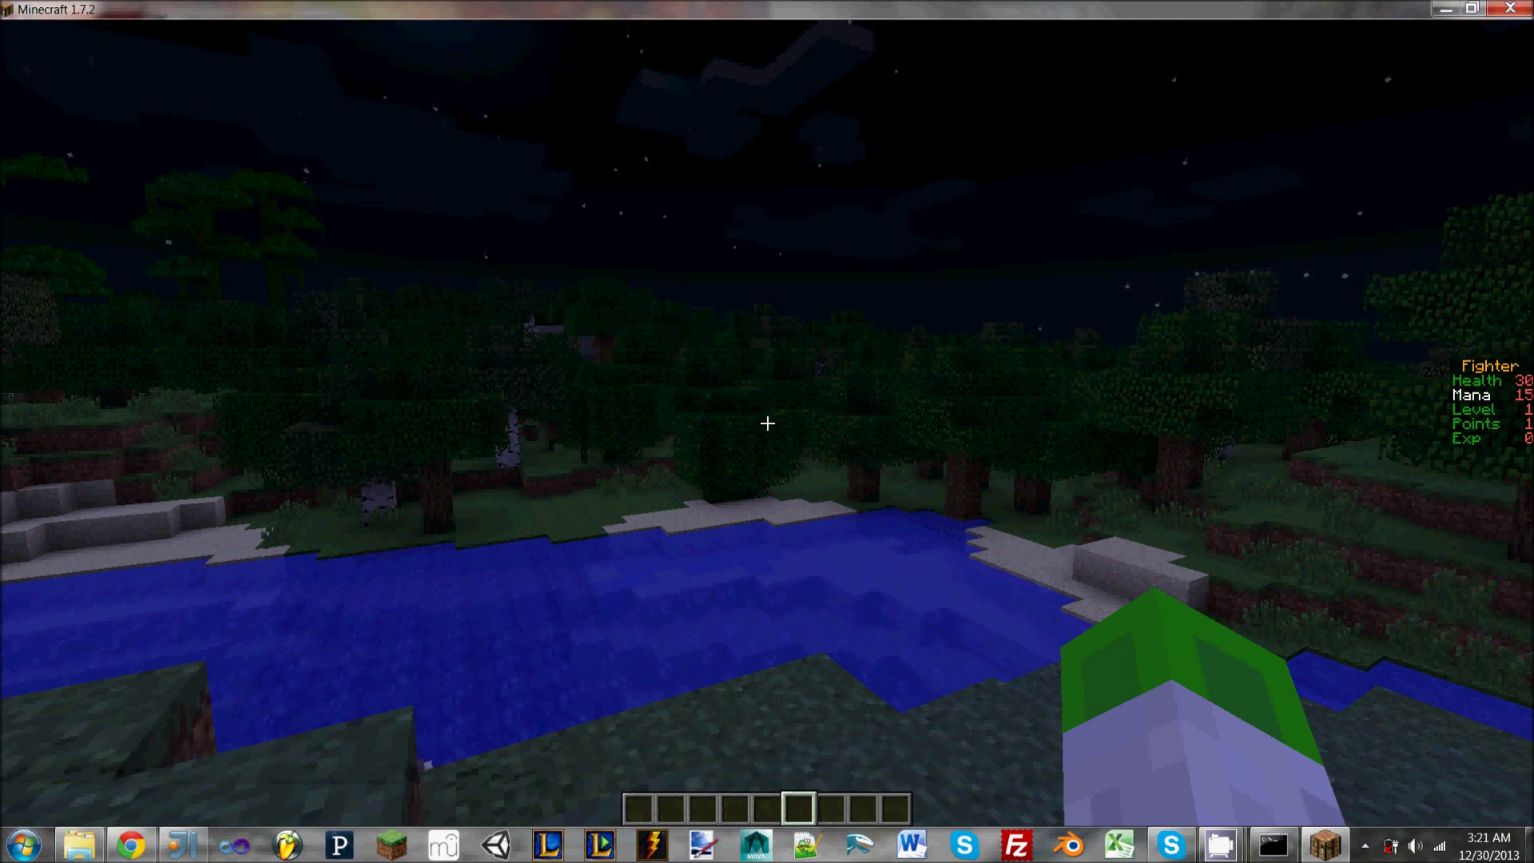
- Run /class options again to check which classes the Fighter can advance to
key(slash)
text(class)
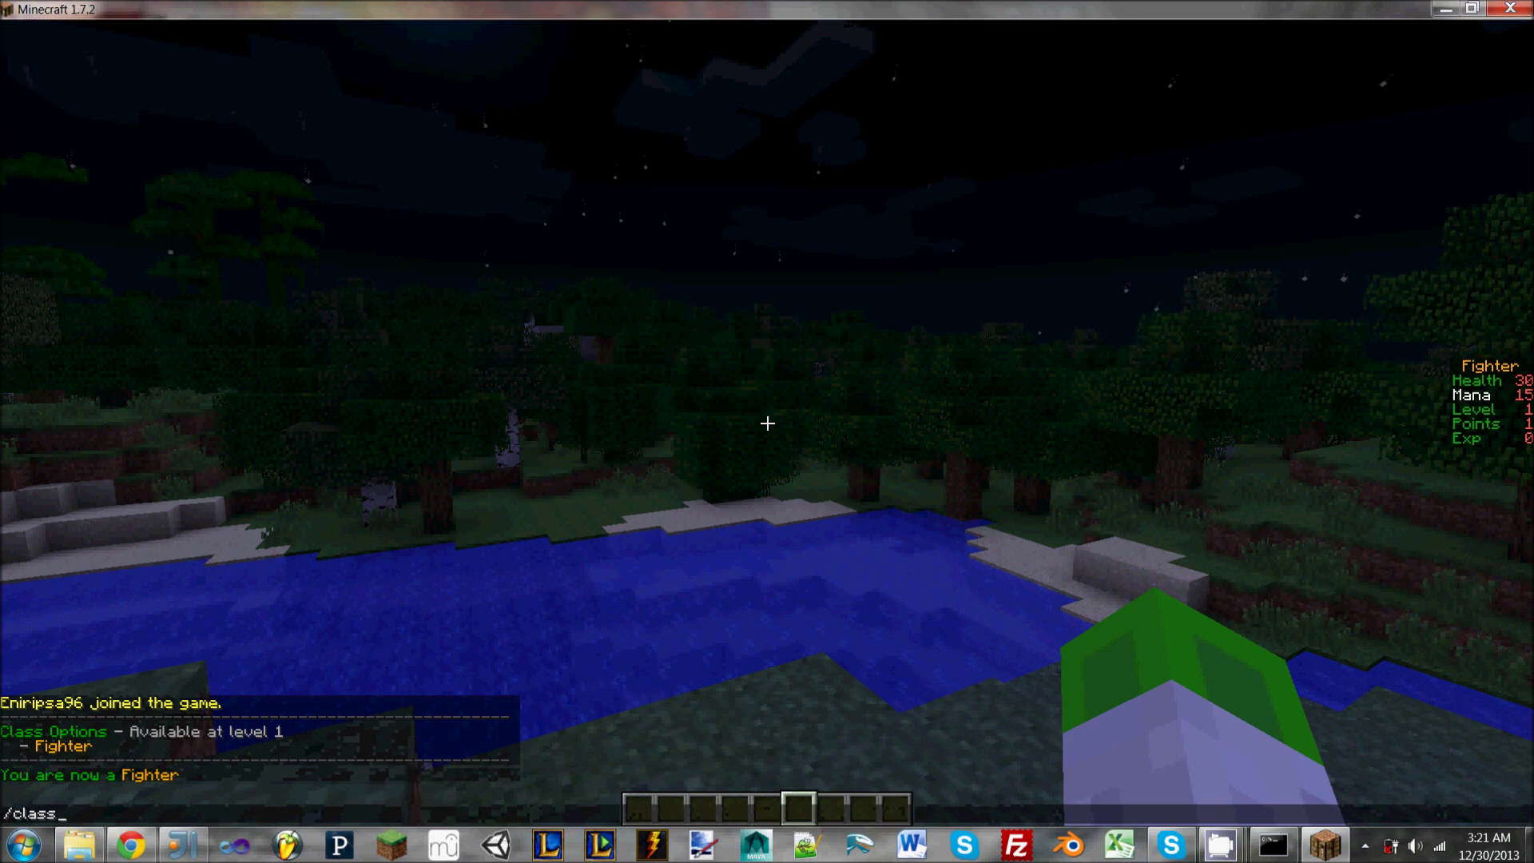
text( options)
key(Return)
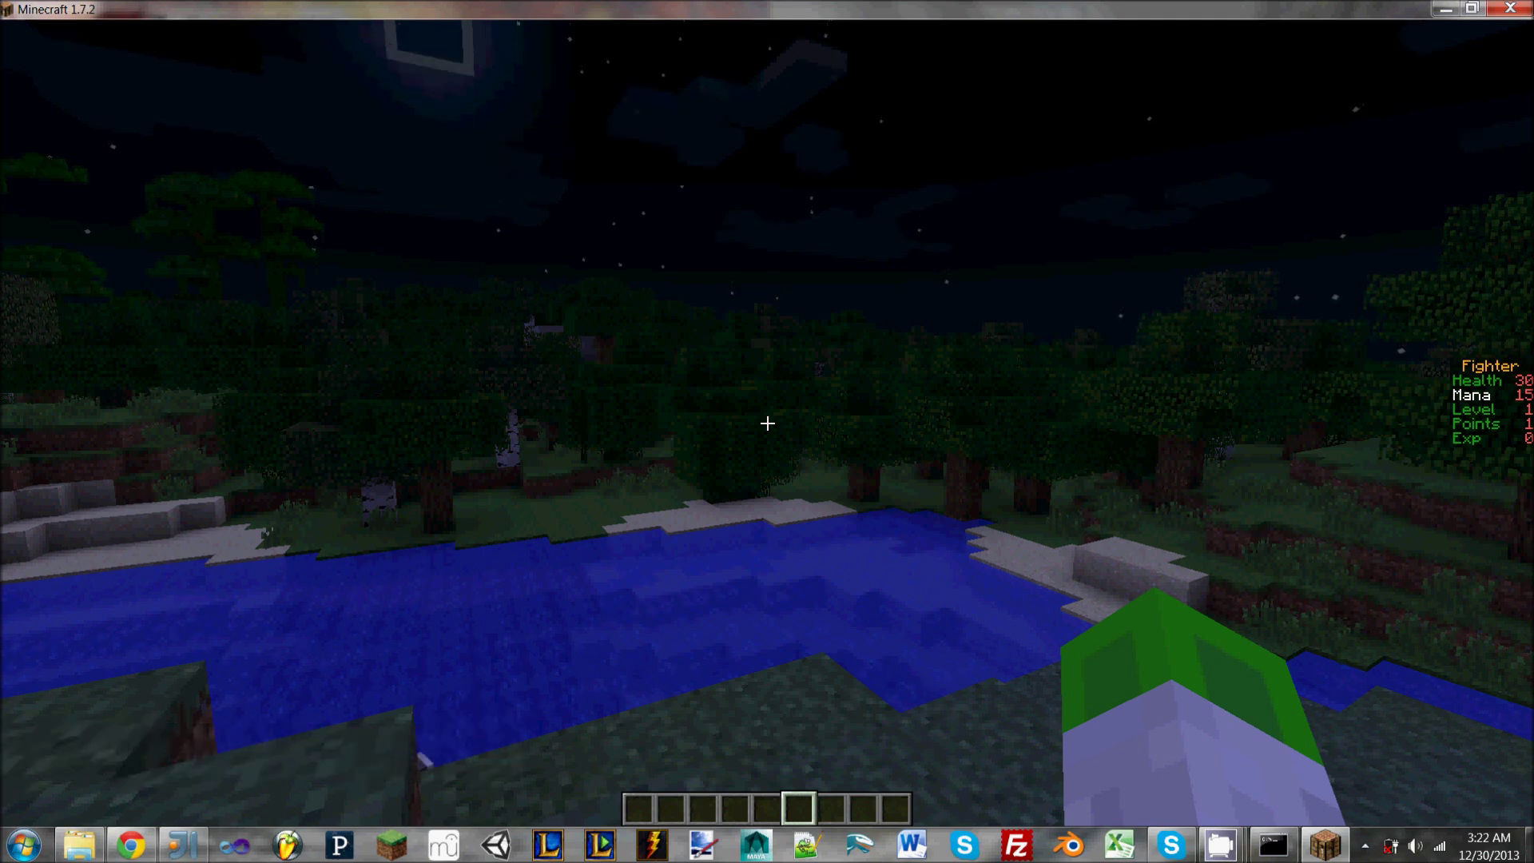
- Check the Fighter's skill tree with /class skills, and close it again
text(t/class)
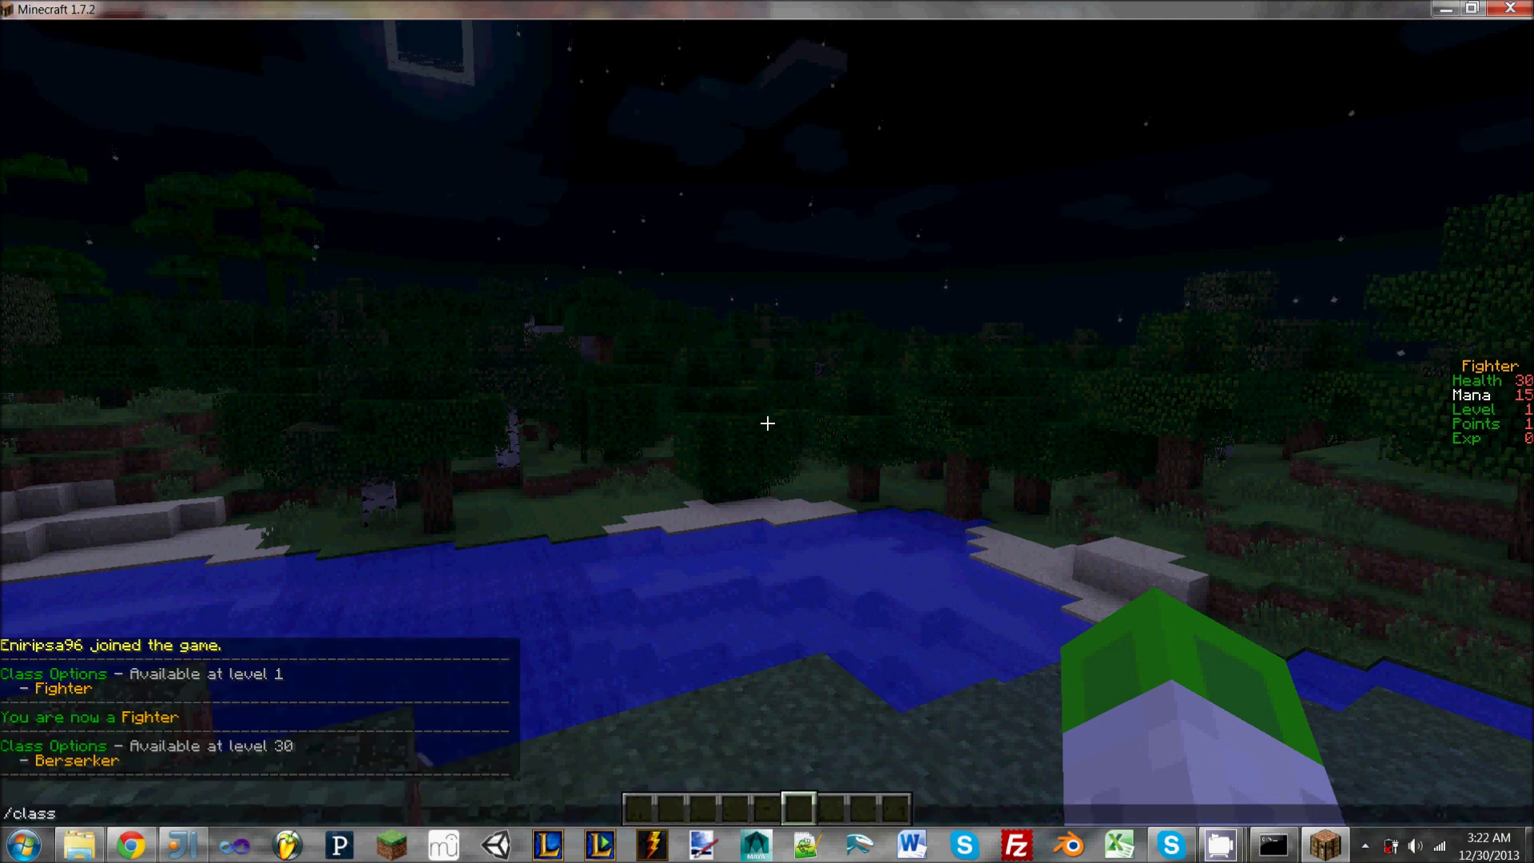
text( skills)
key(Return)
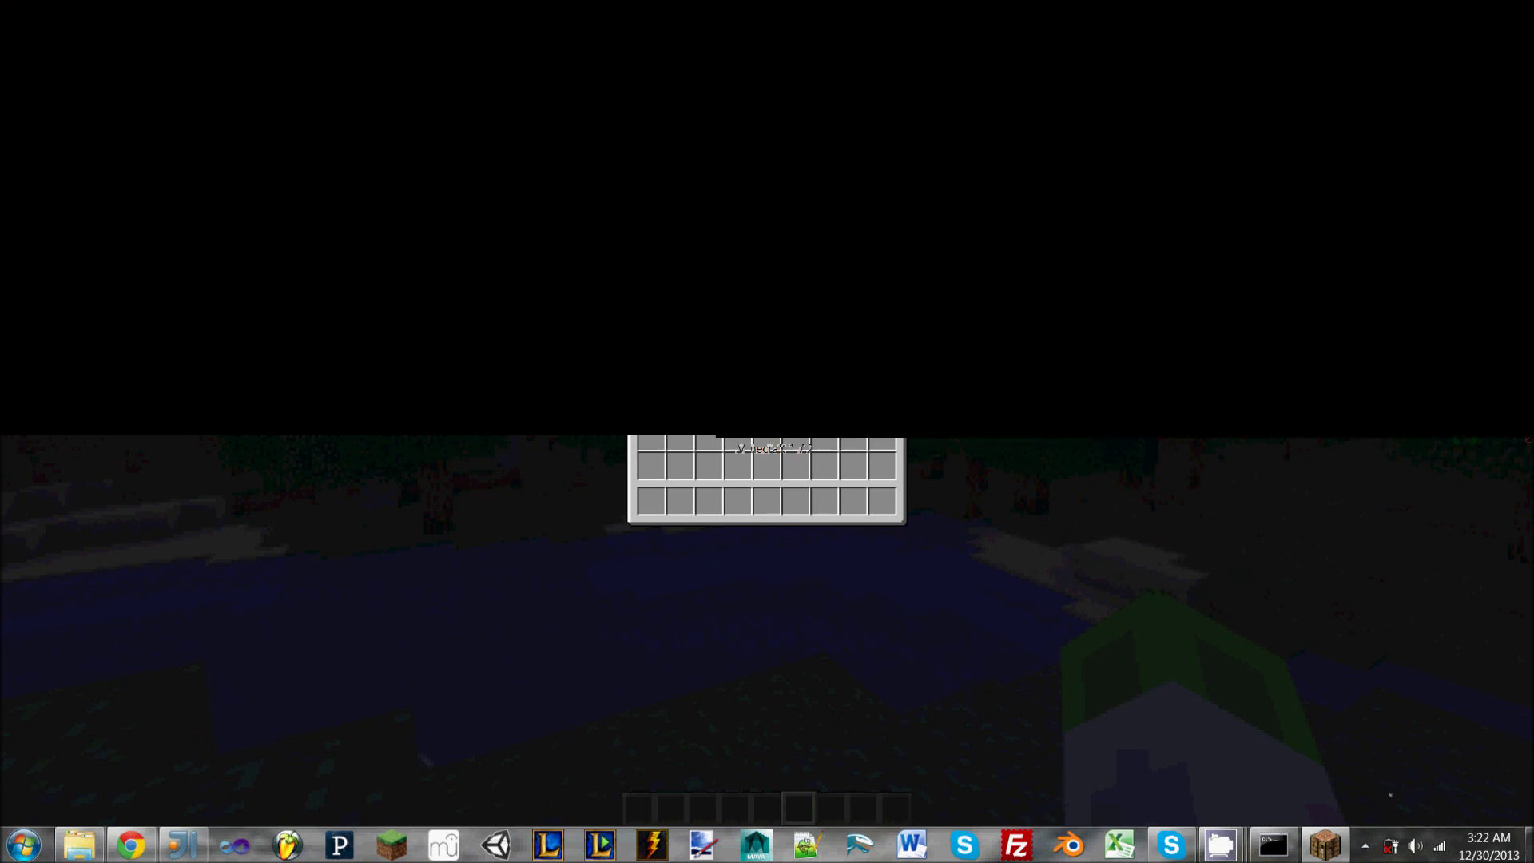
key(Escape)
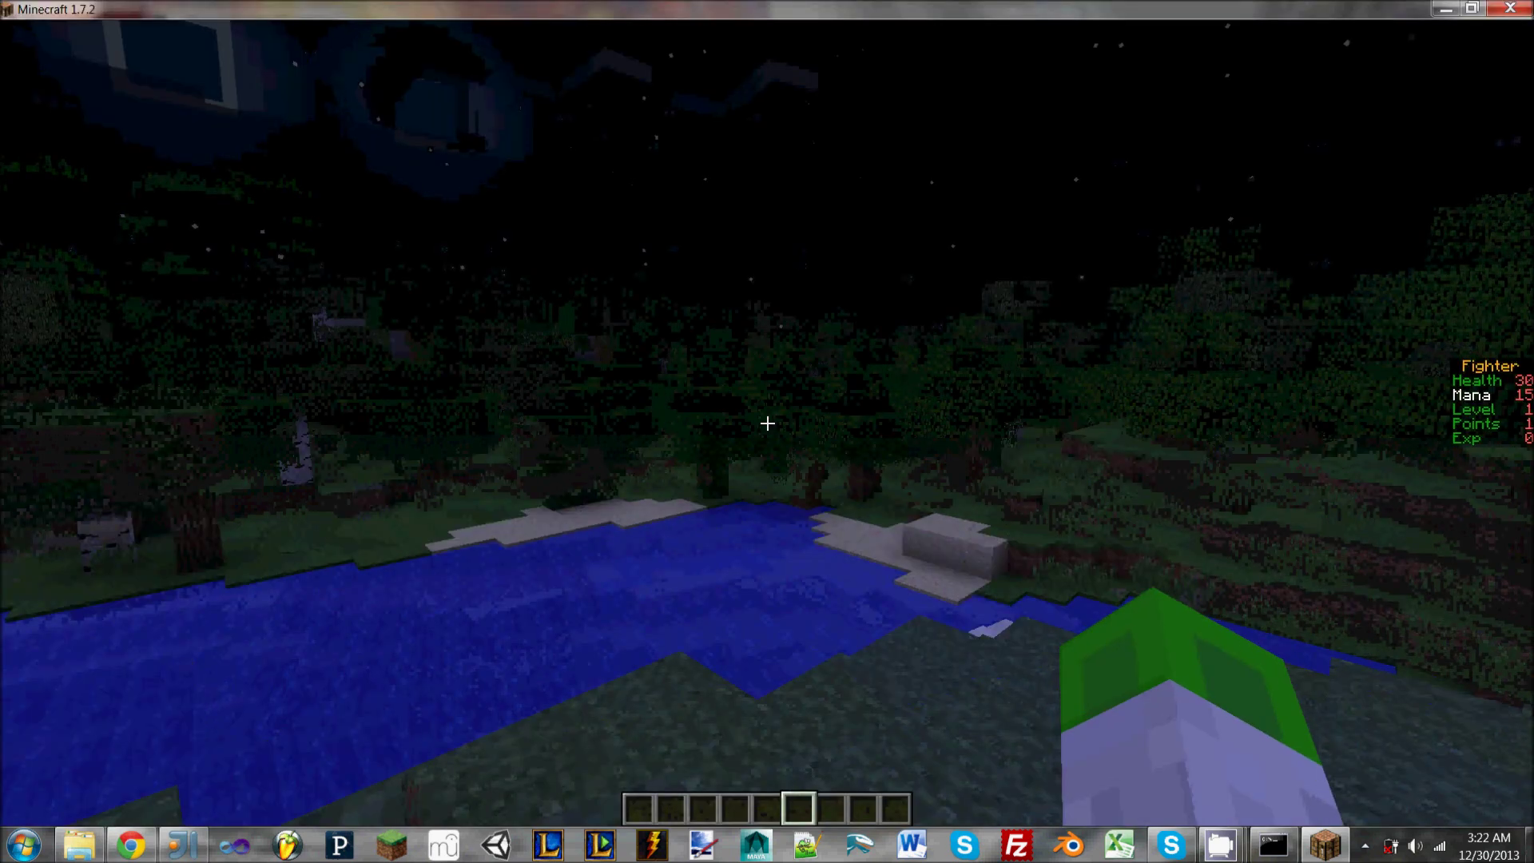
- Send the chat message "Hello!" to try out the class prefix
text(tHell)
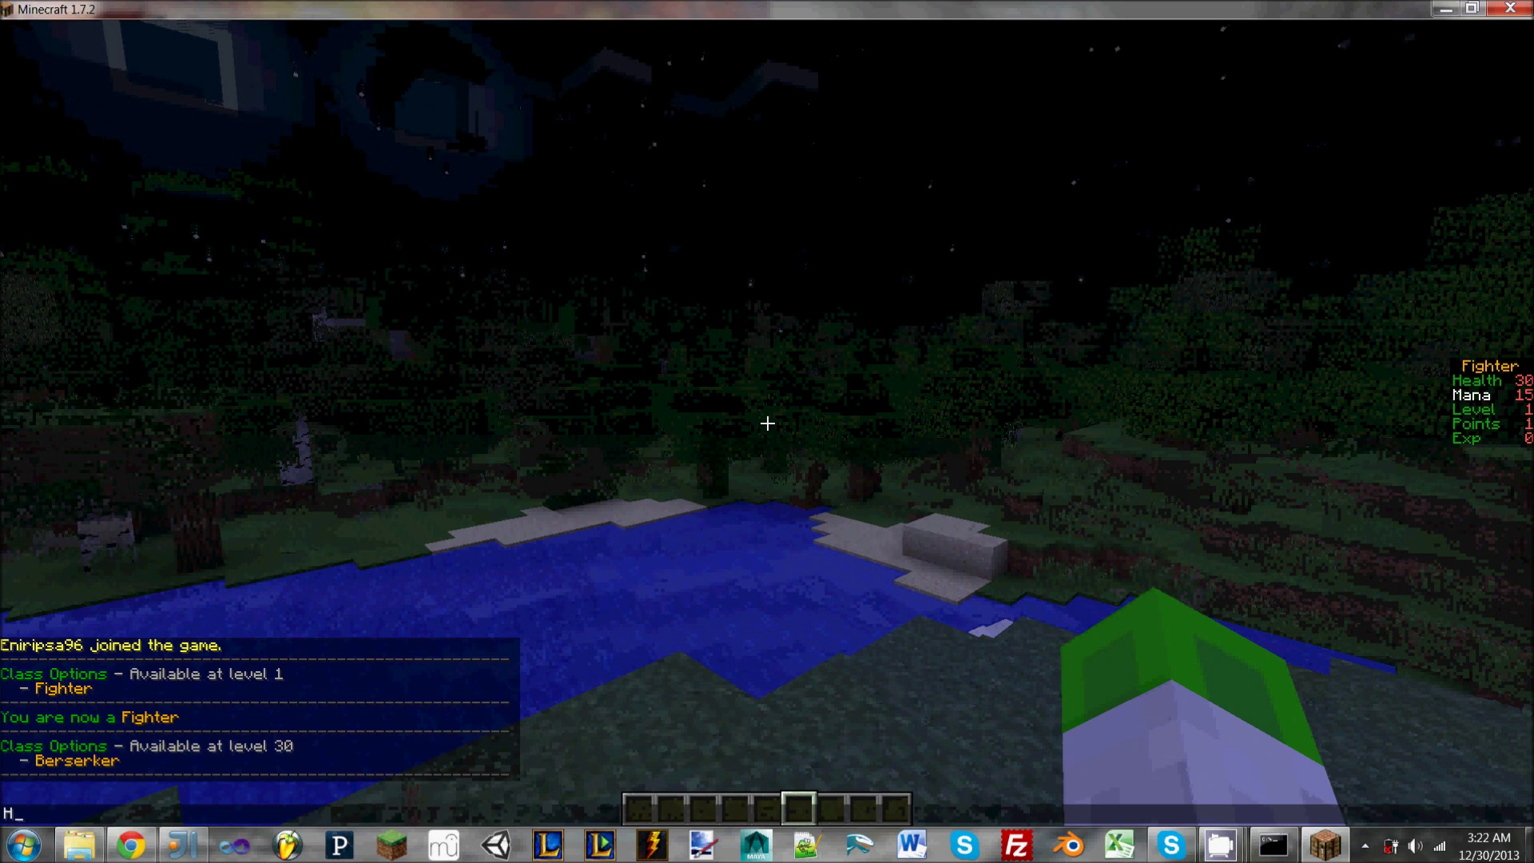
text(o!)
key(Return)
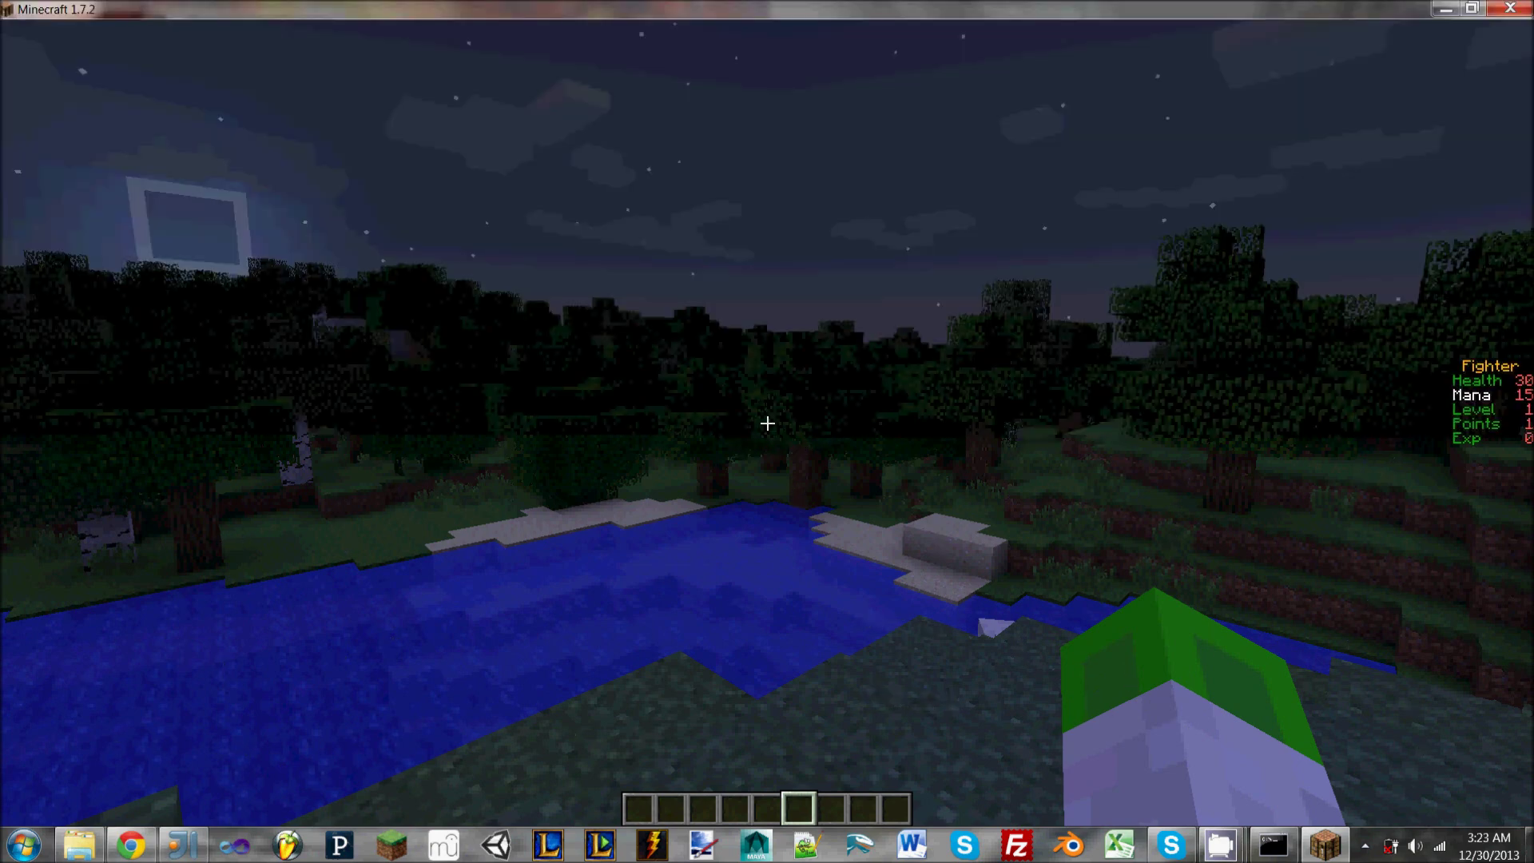
mouse_move(767, 422)
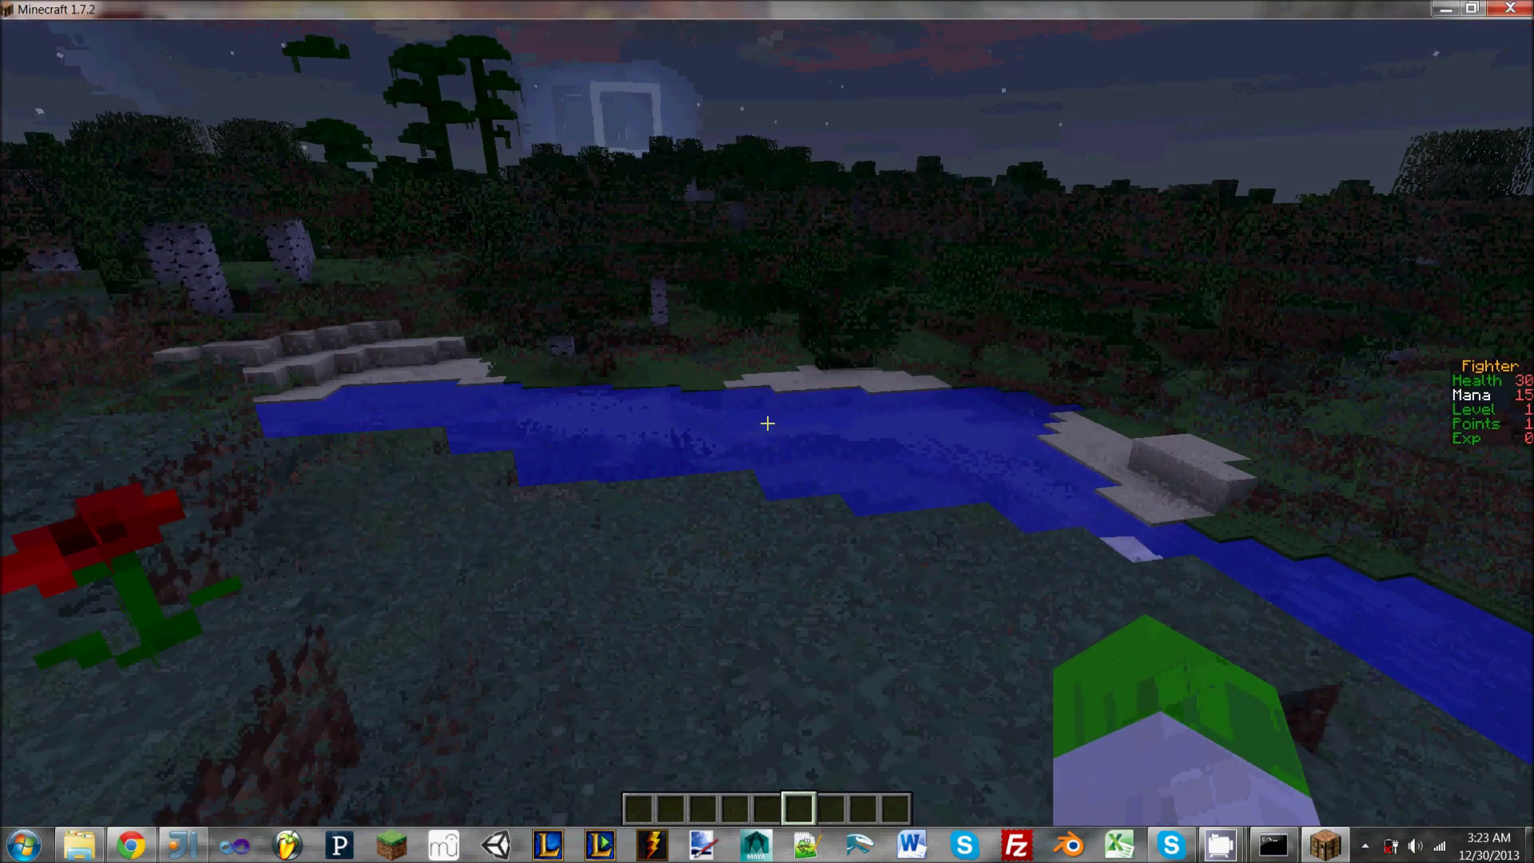
key(e)
key(e)
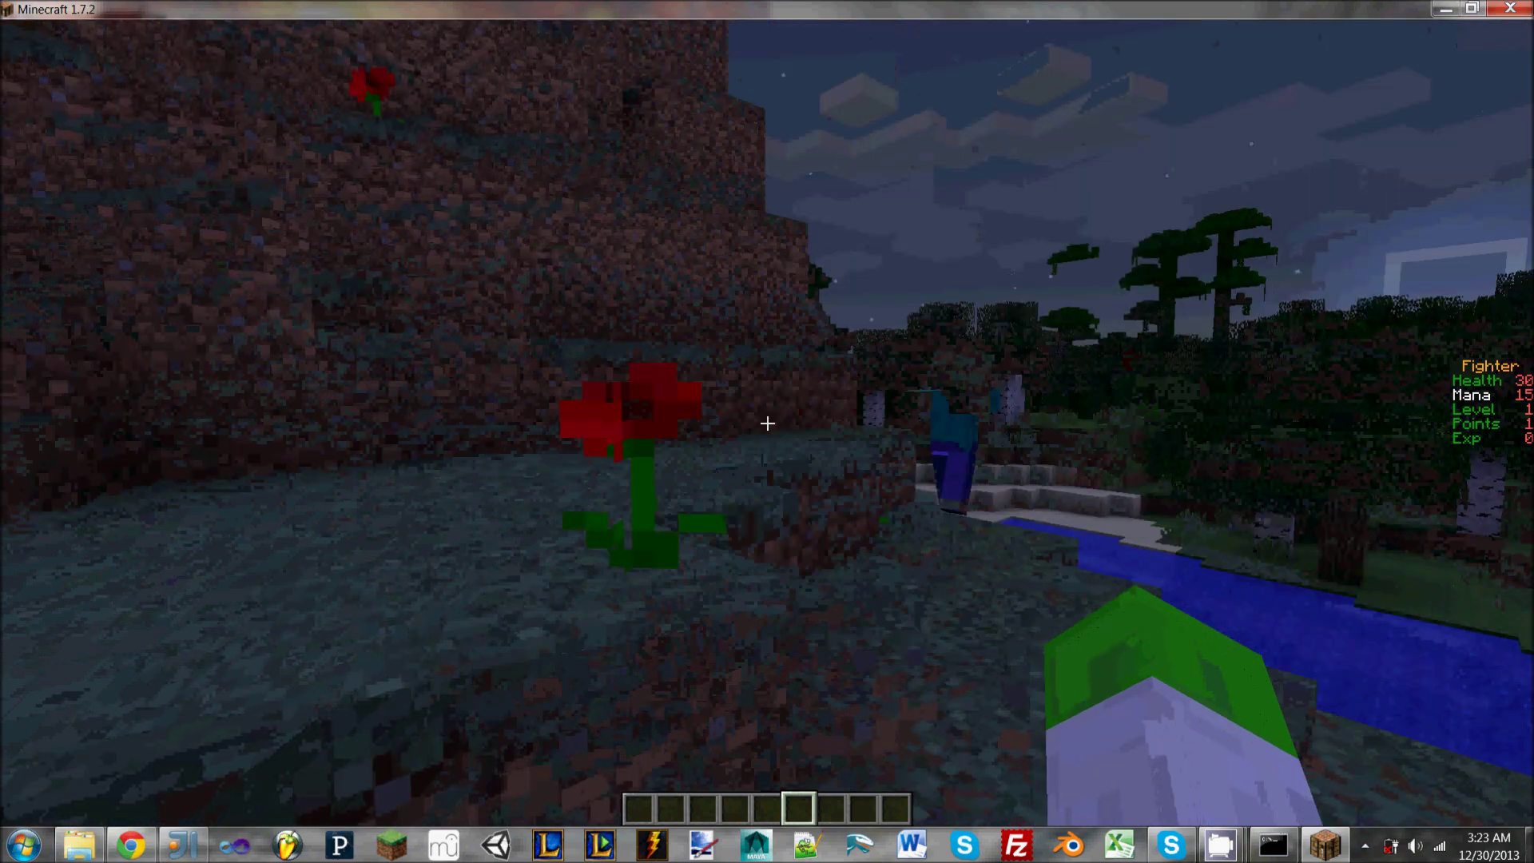
- Pause the game, switch to Chrome, reload the Dynamic Skill Editor and show its class section
key(Escape)
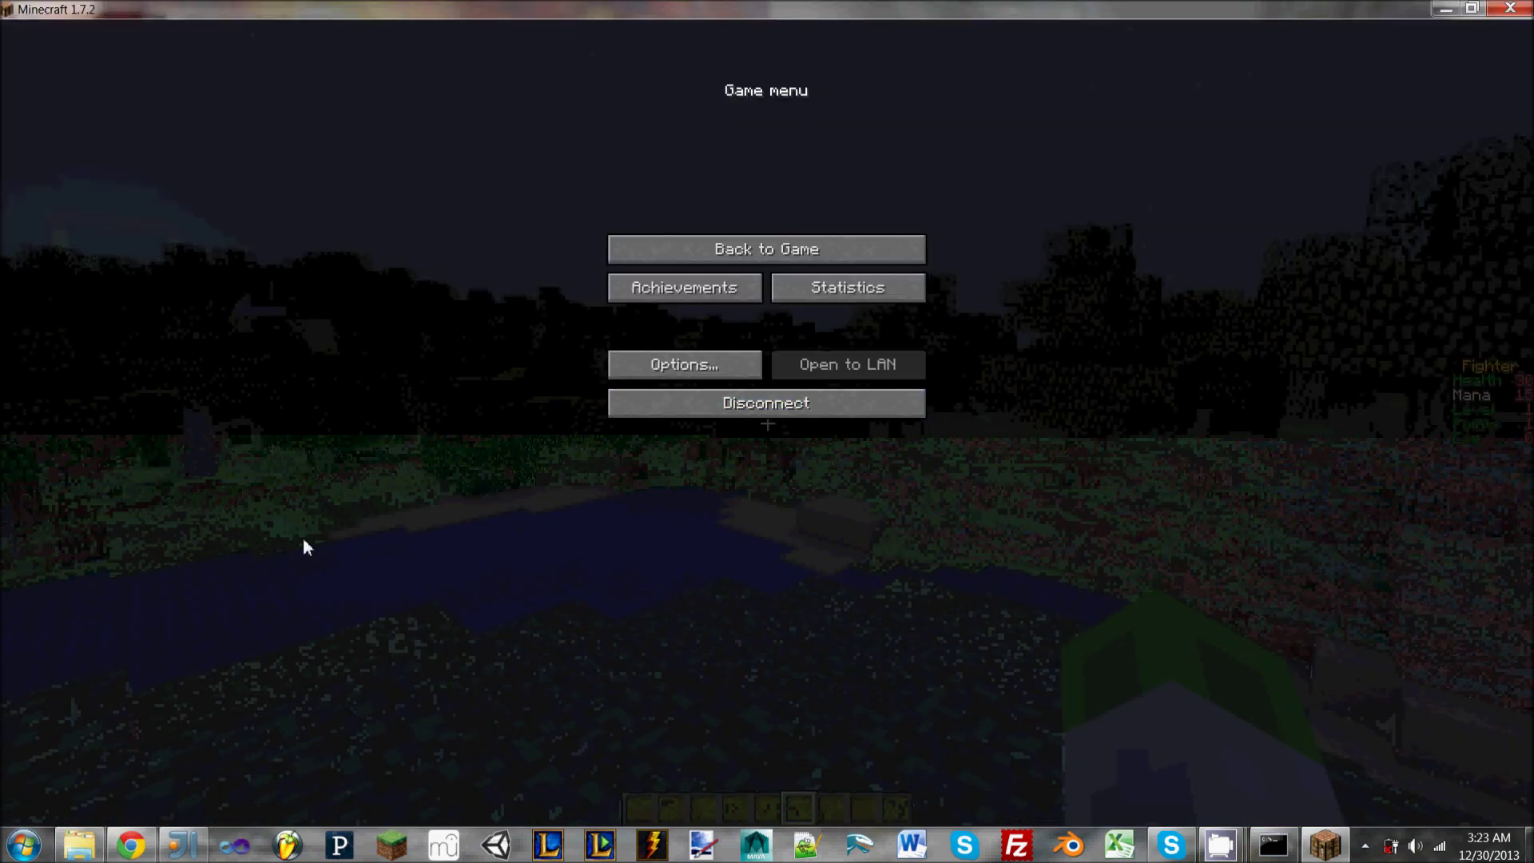
click(79, 845)
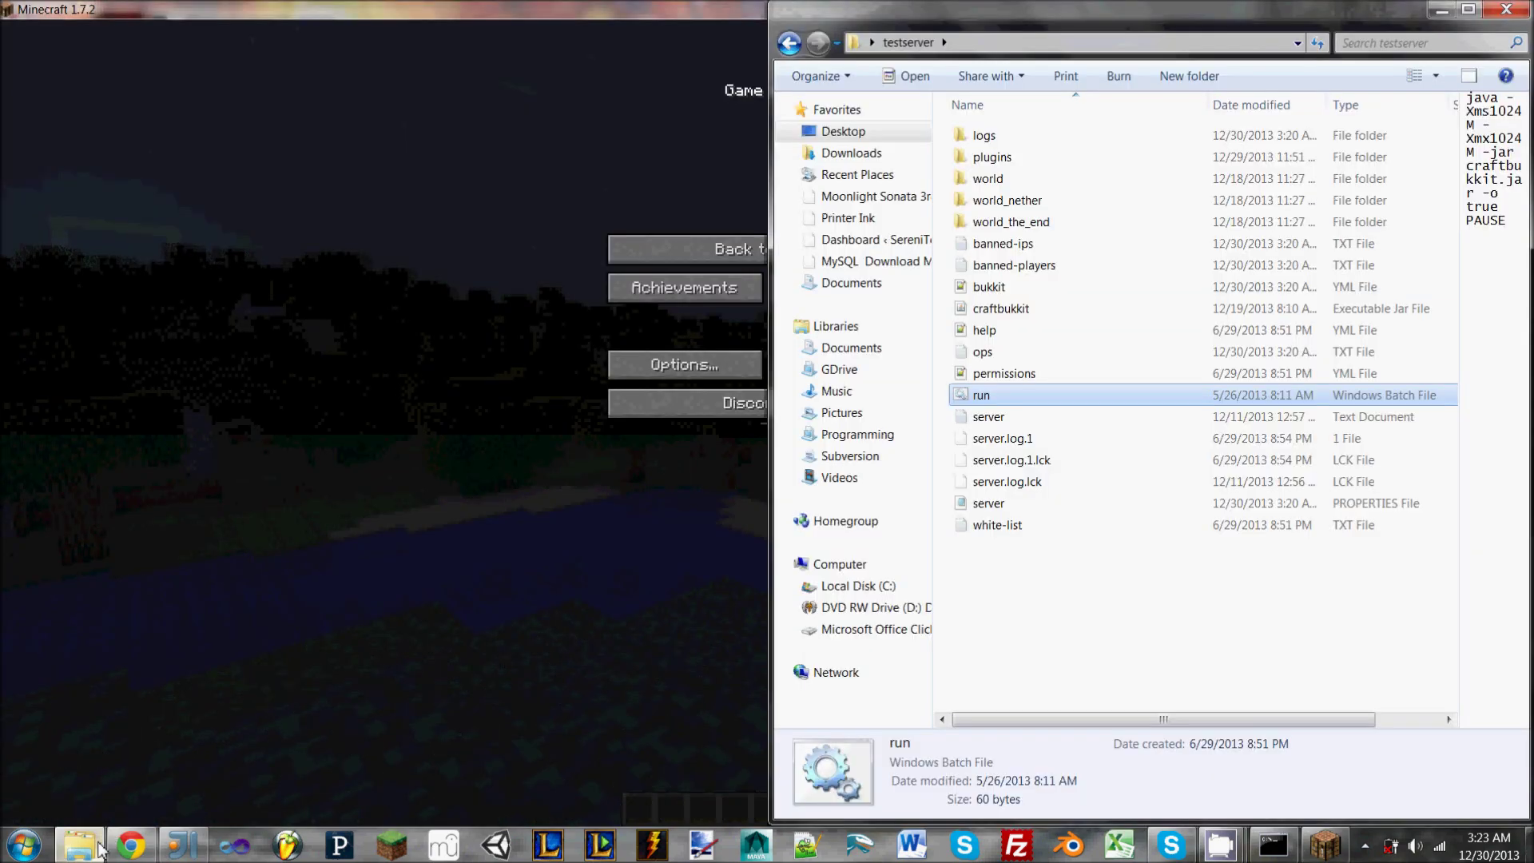
click(130, 845)
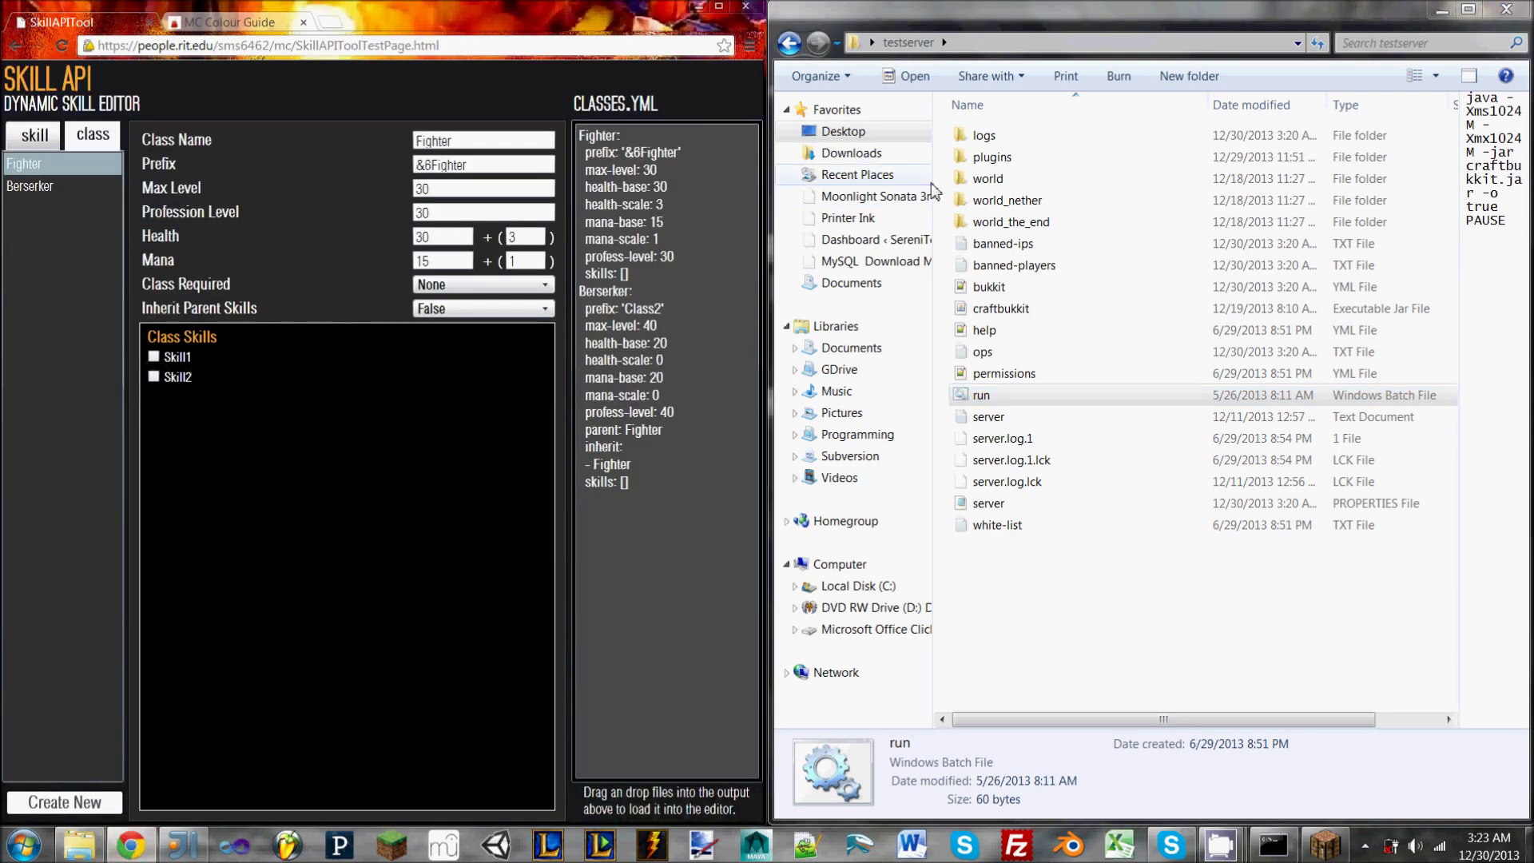
click(65, 54)
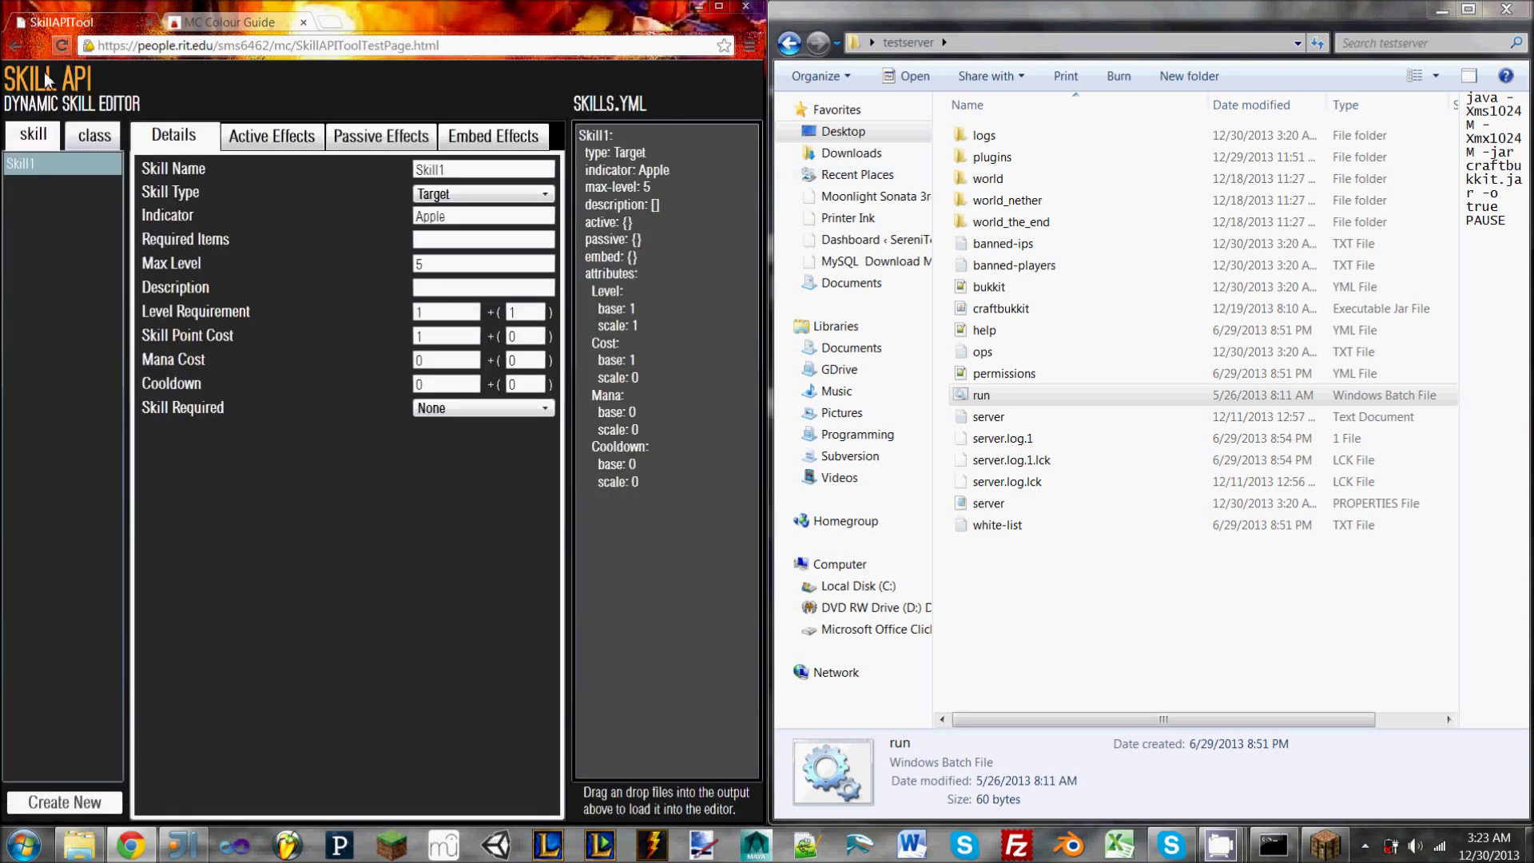
click(90, 139)
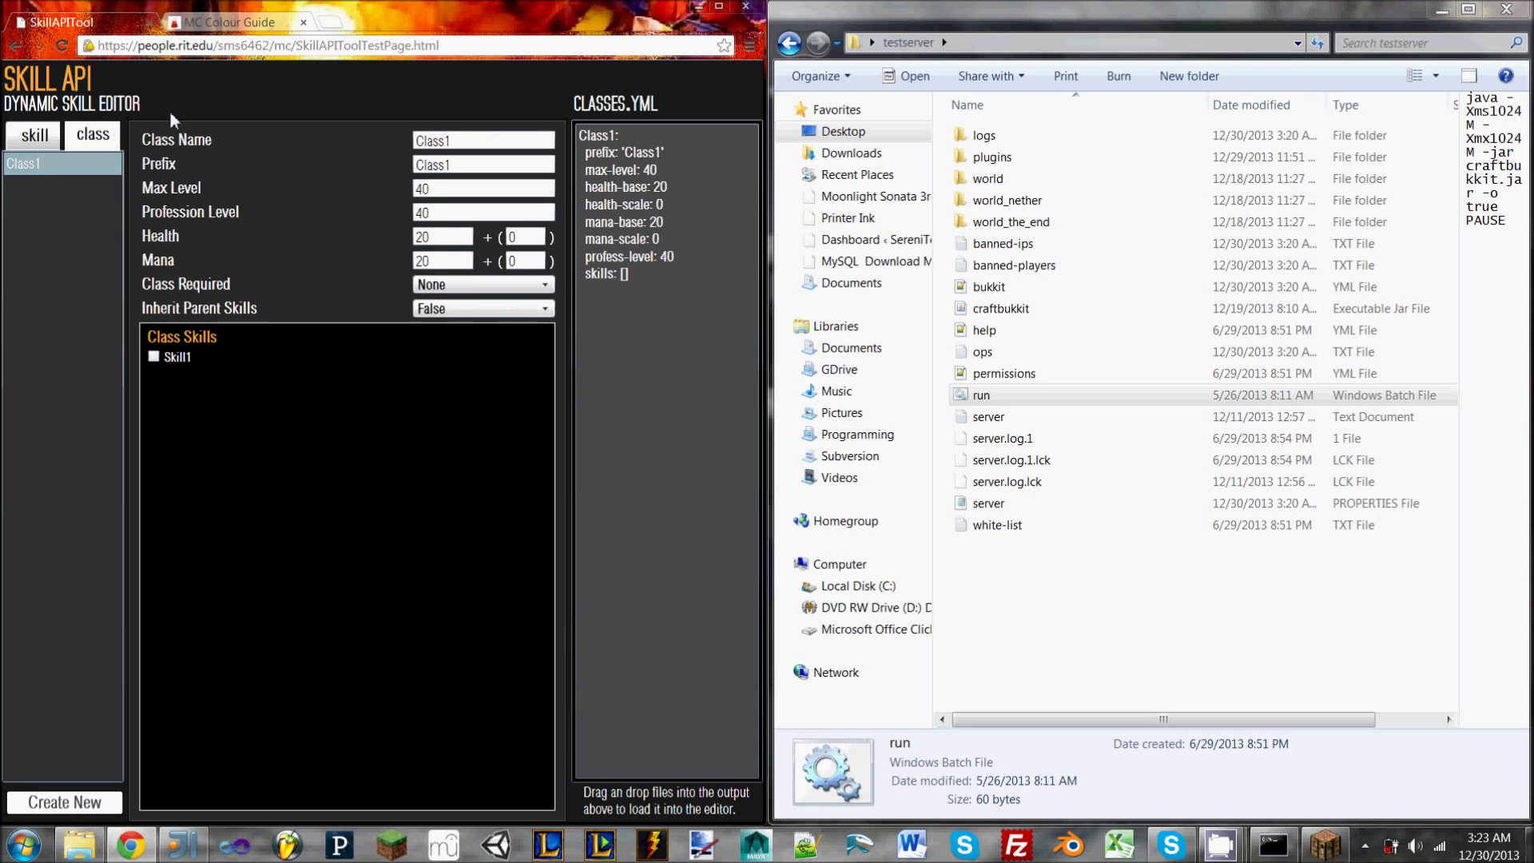
- Open the dynamic folder inside the test server's plugins/SkillAPI directory in Windows Explorer
double_click(1013, 159)
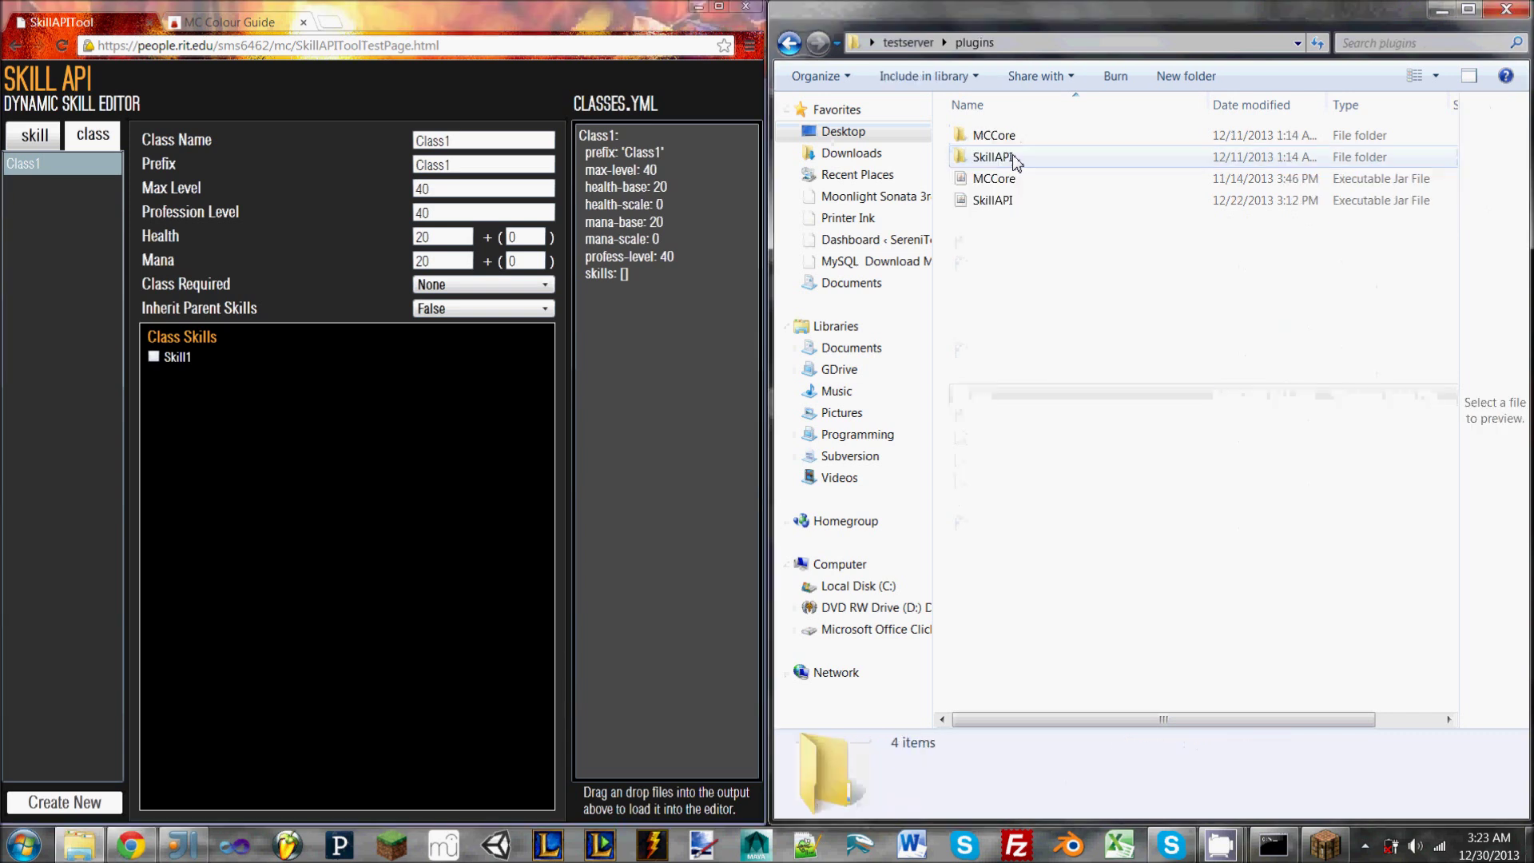
double_click(1007, 159)
double_click(997, 138)
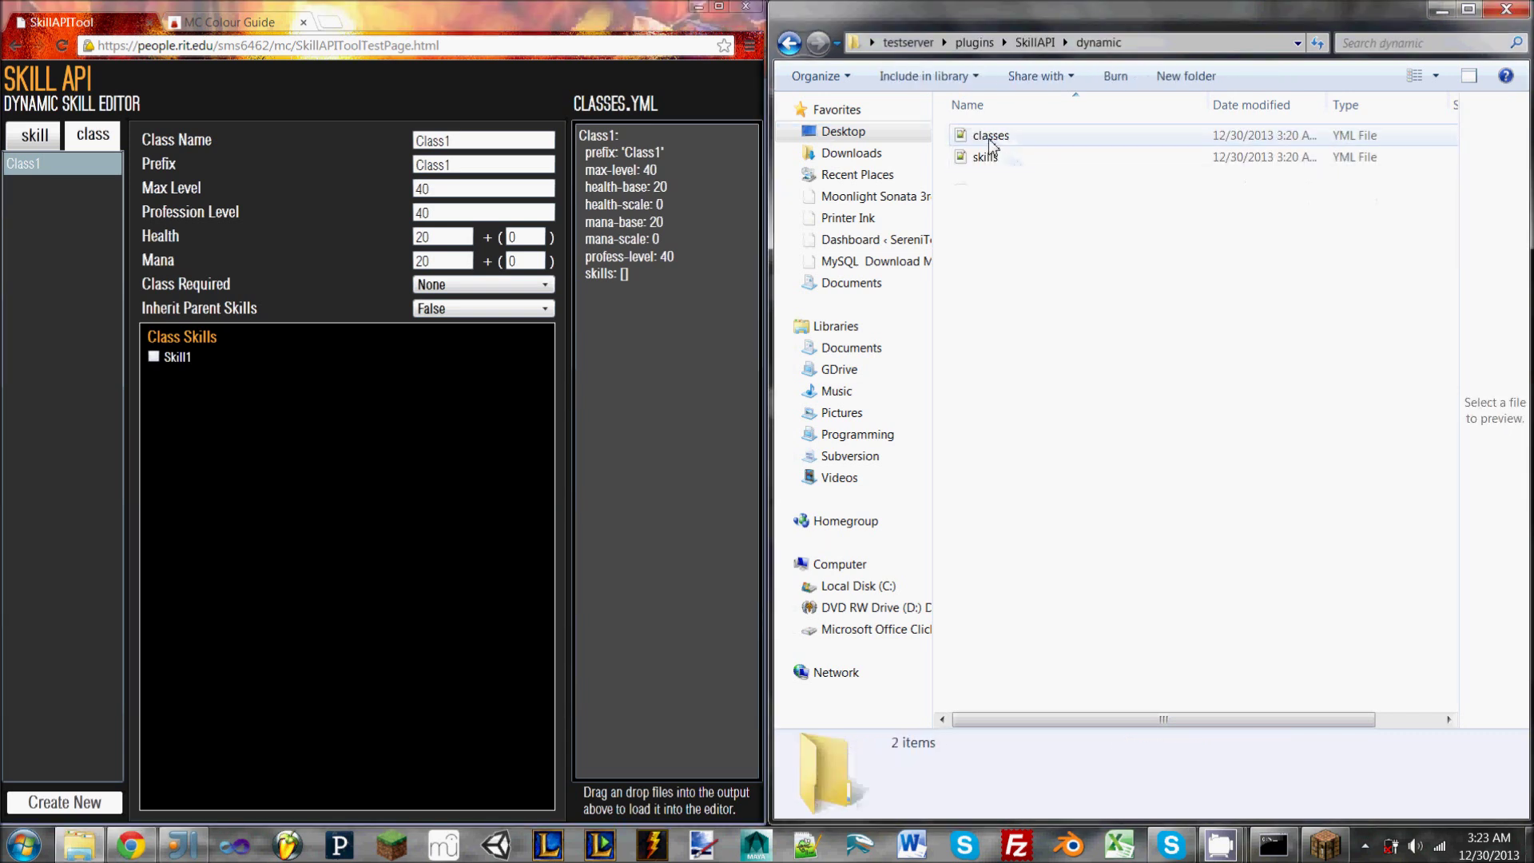
- Load the saved classes file into the editor's CLASSES.YML output and show the Fighter class settings
click(992, 139)
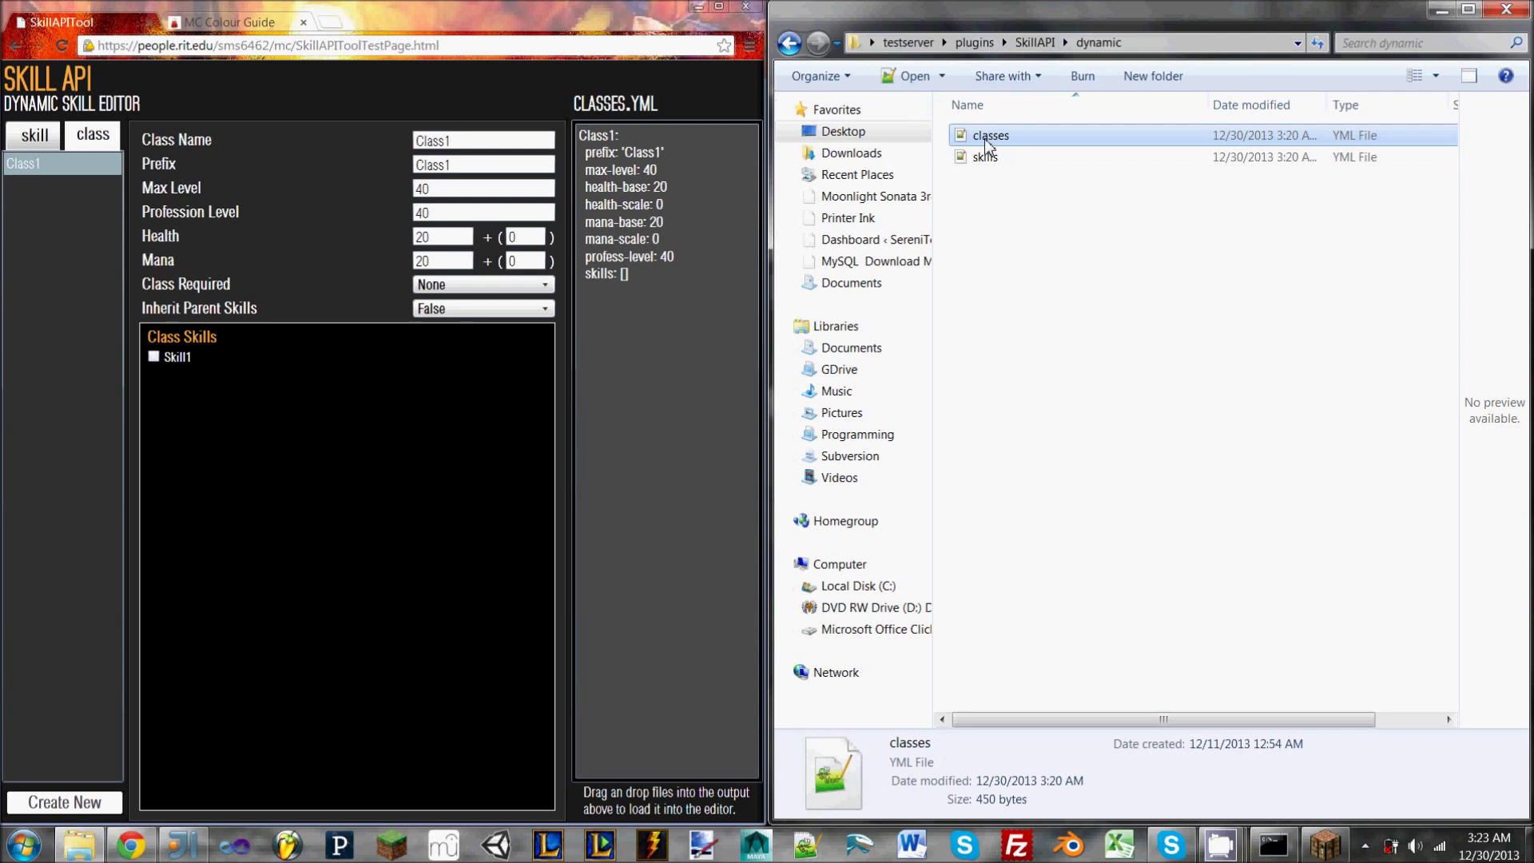
drag(984, 137, 698, 224)
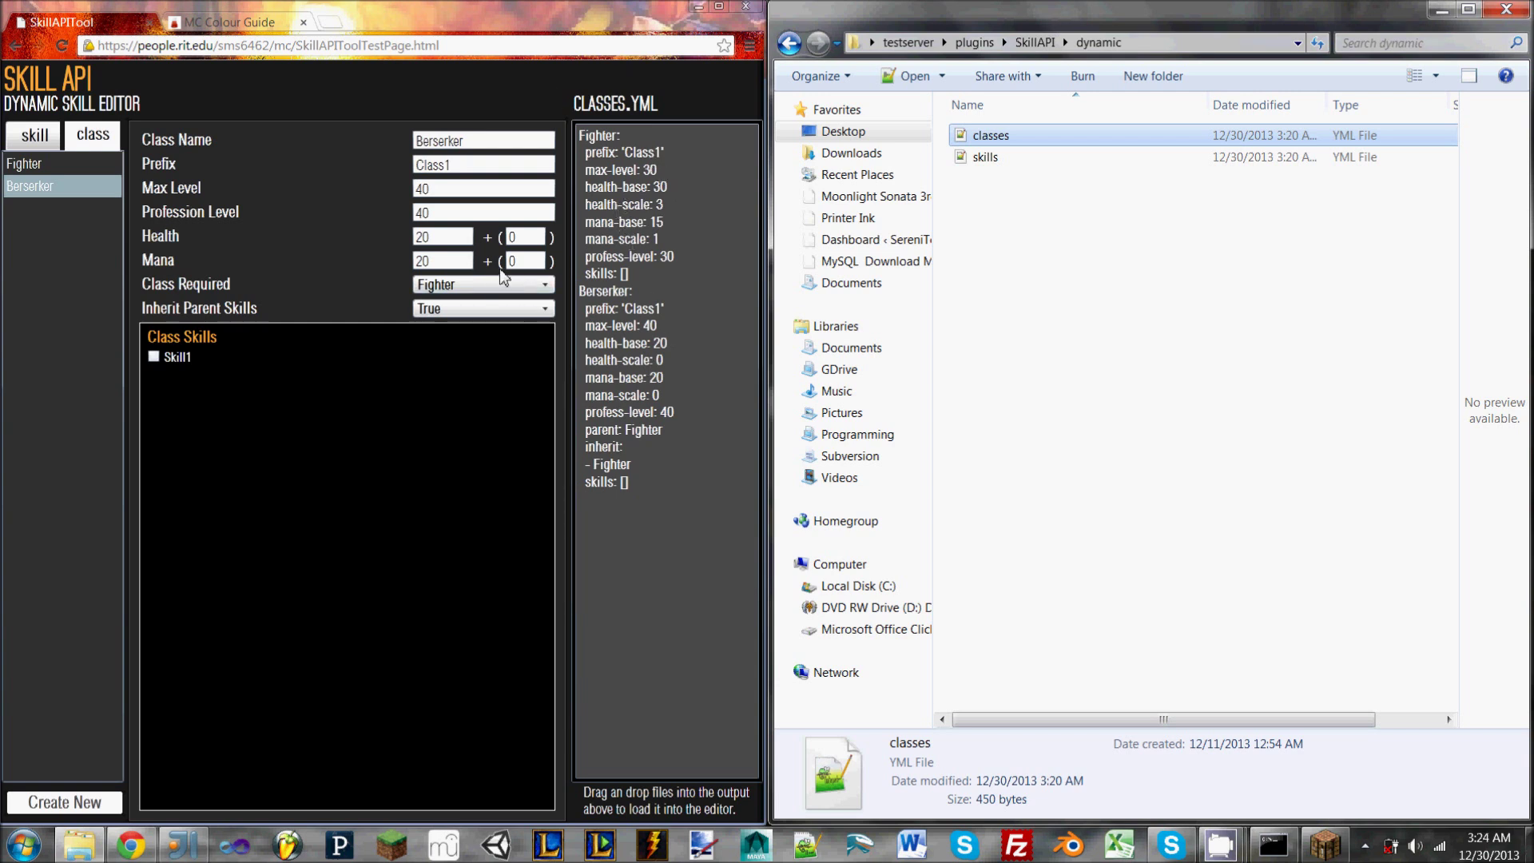
click(44, 163)
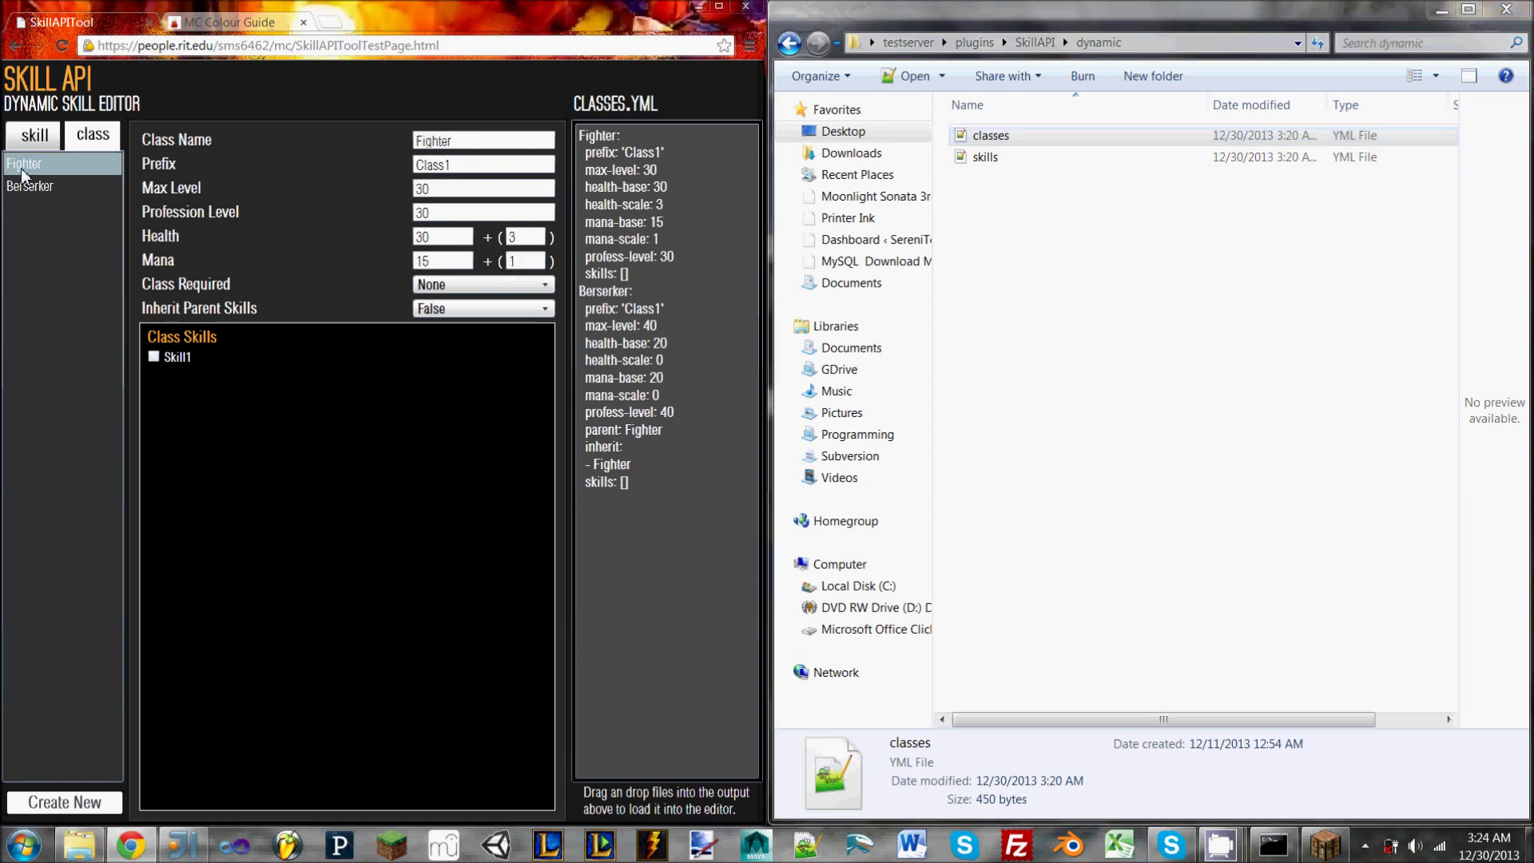